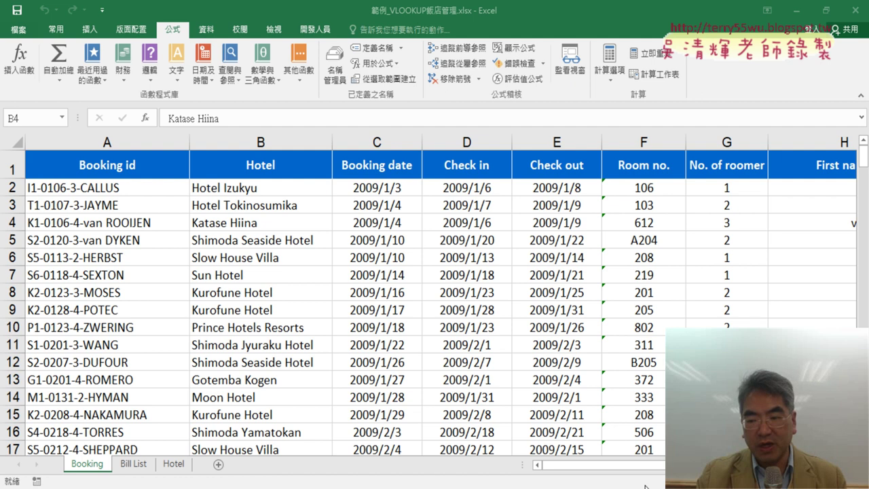
Step: Inspect the Booking ID formula in A2 and the Bill List's first booking and name cells
scroll(435, 292, down, 1)
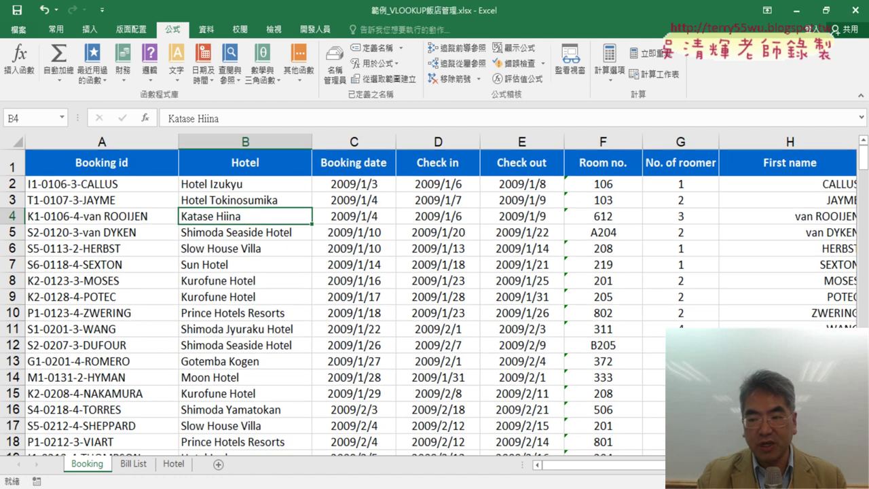
scroll(434, 292, down, 2)
scroll(434, 292, down, 1)
click(99, 175)
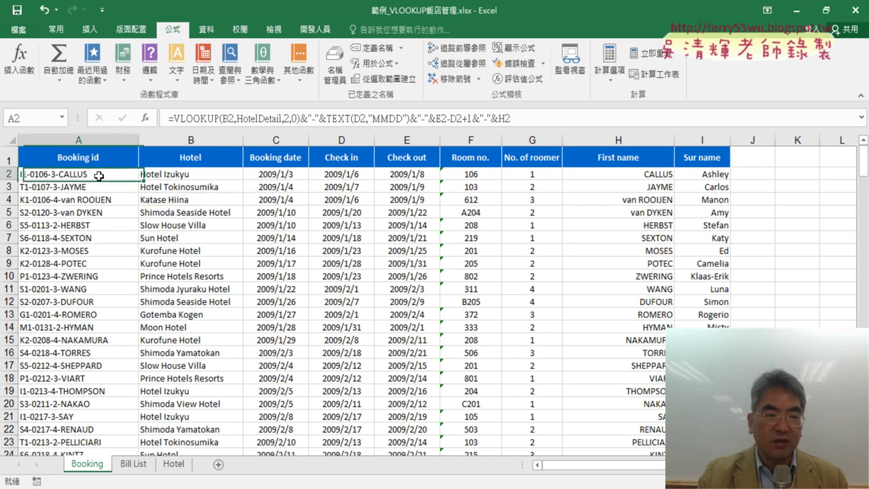
click(95, 147)
drag(89, 176, 88, 200)
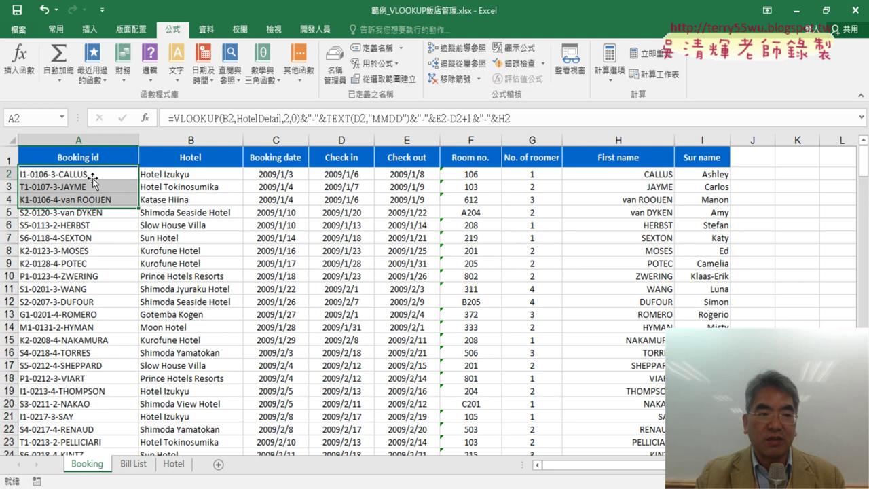
click(95, 175)
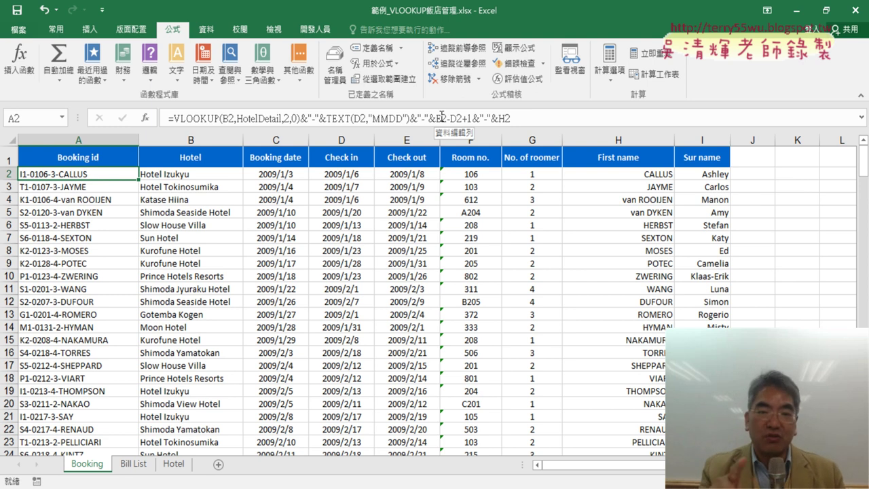
click(134, 464)
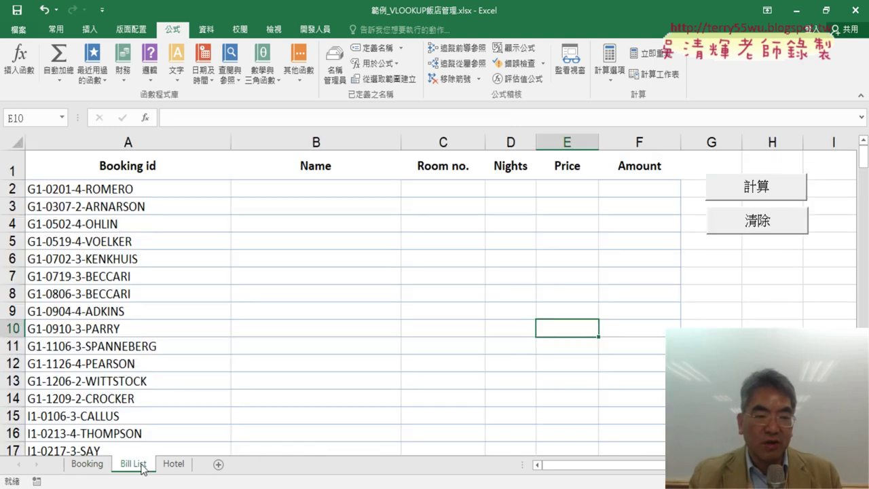
click(144, 184)
click(328, 189)
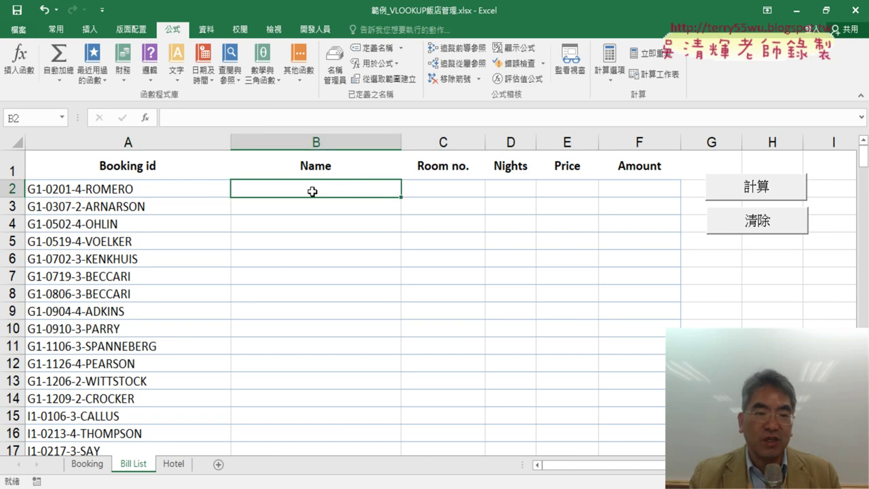
click(87, 465)
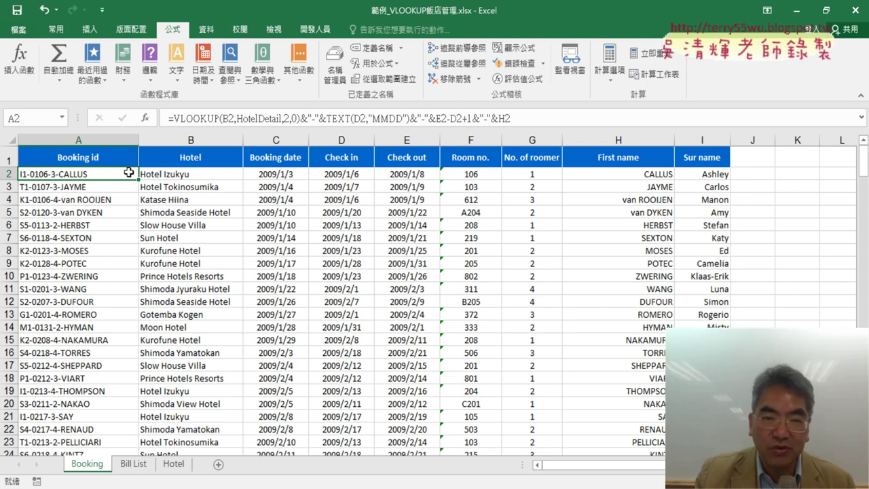
Step: Shorten A2's date format from MMDD to MDD and fill it down the Booking id column
click(374, 118)
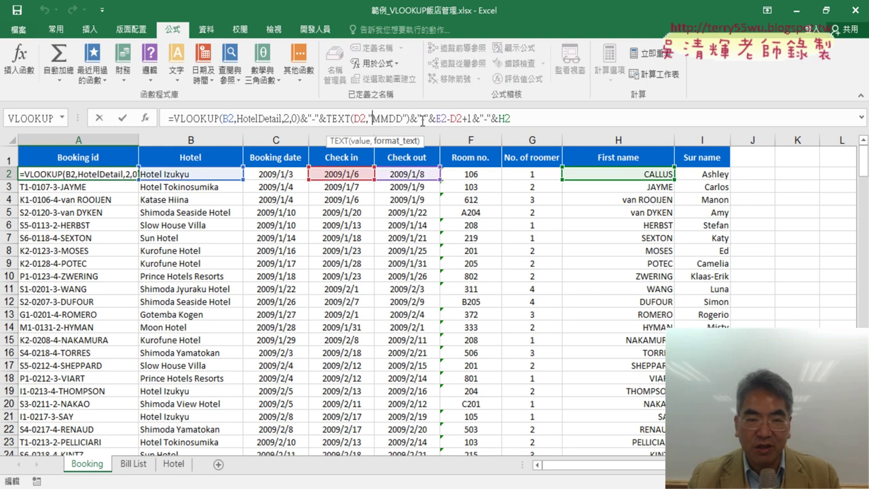
key(Delete)
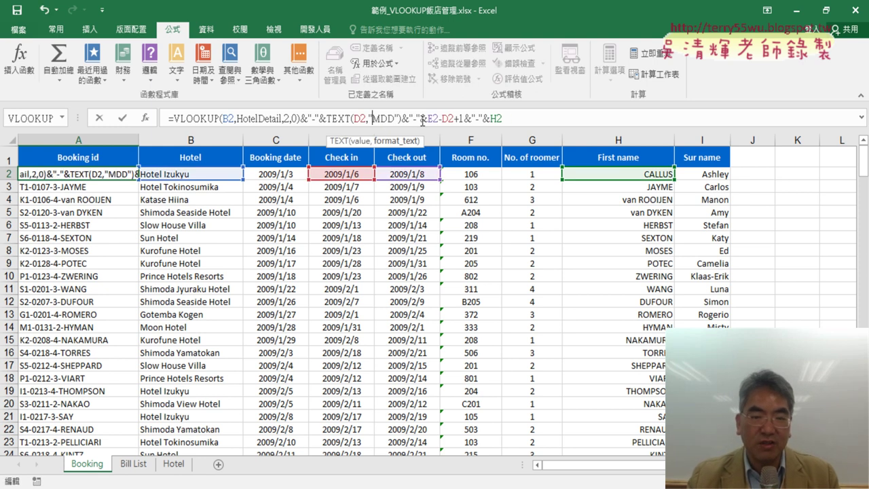
click(123, 118)
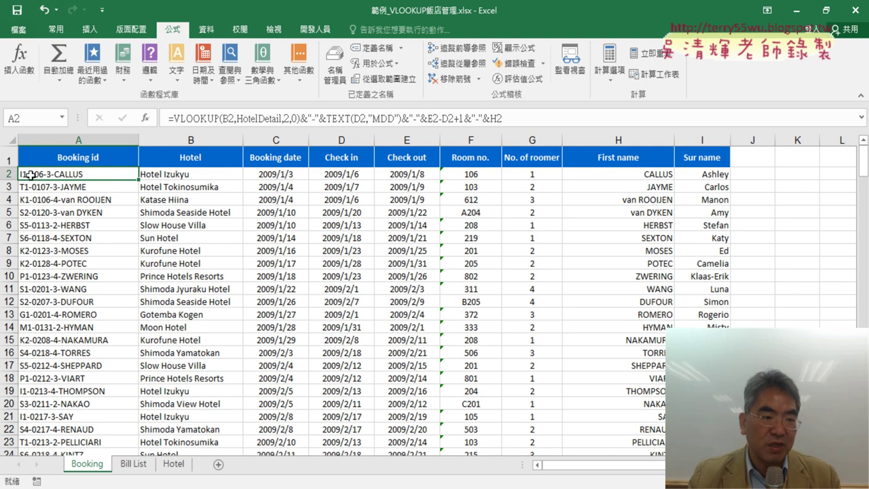
double_click(137, 182)
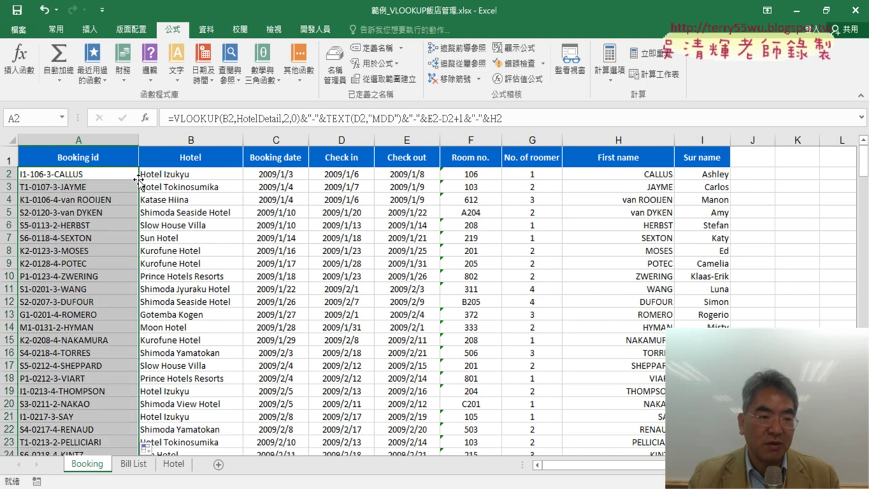
click(72, 175)
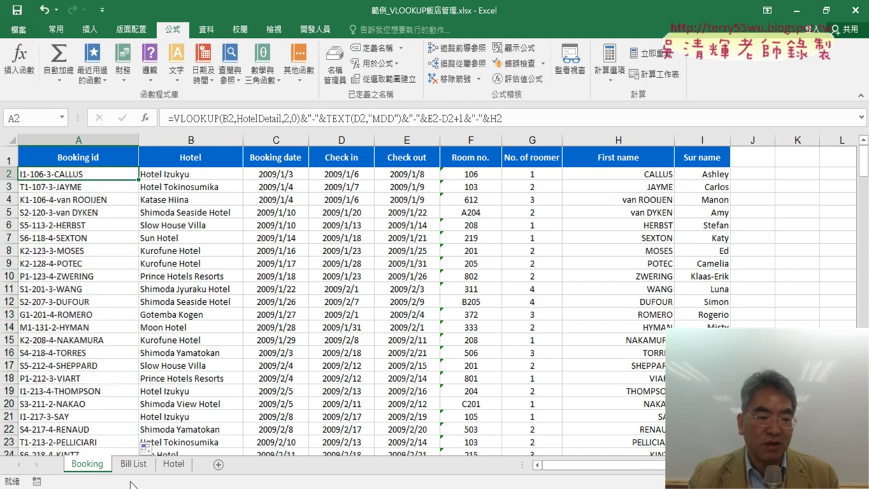
Step: Run 計算 on the Bill List and review its mostly #N/A results
click(133, 464)
click(772, 186)
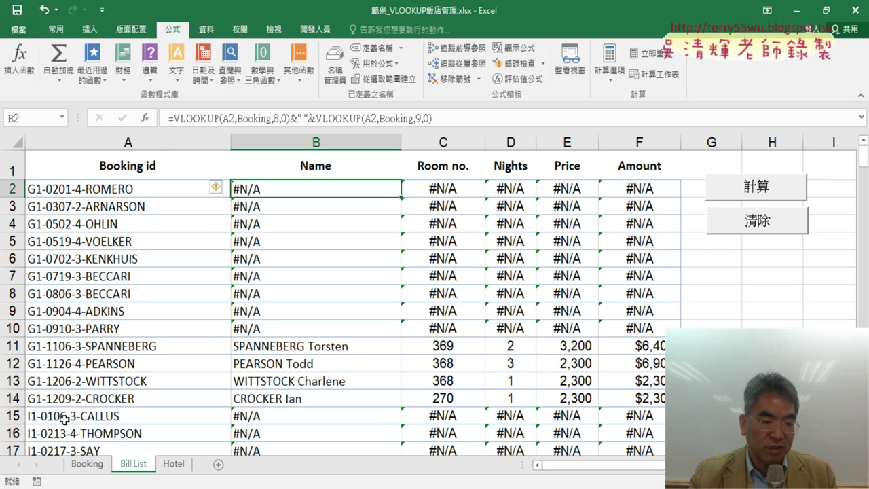
scroll(62, 415, down, 2)
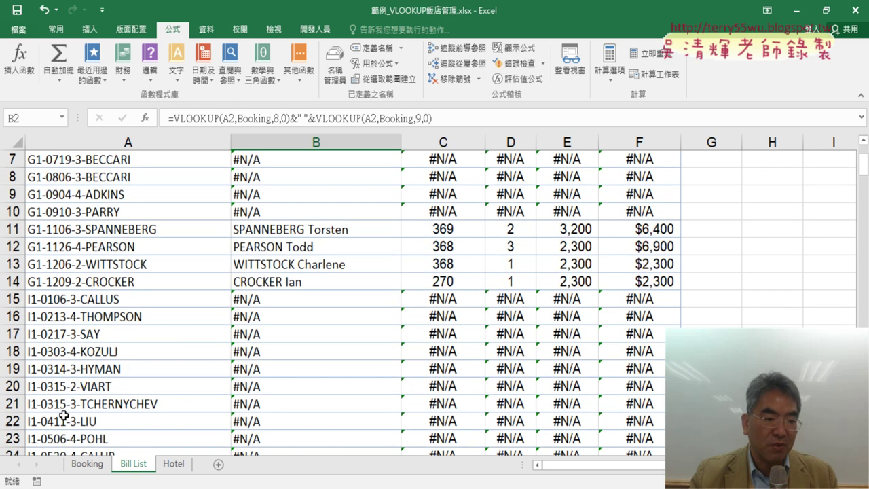
scroll(63, 416, up, 2)
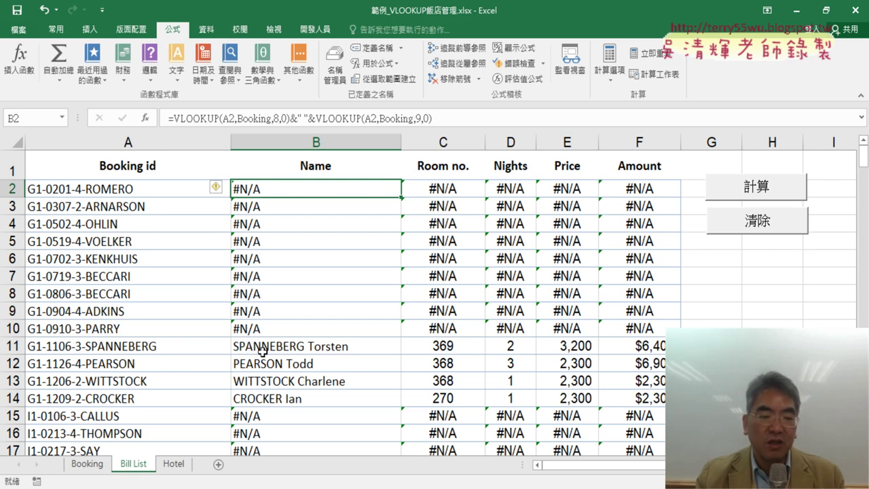
click(87, 464)
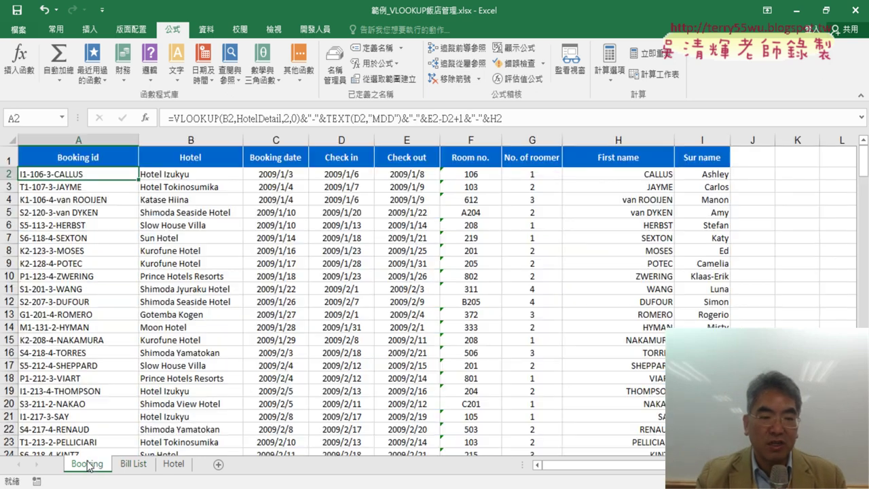
Step: Restore A2's MMDD date format, then clear and recalculate the Bill List
click(373, 118)
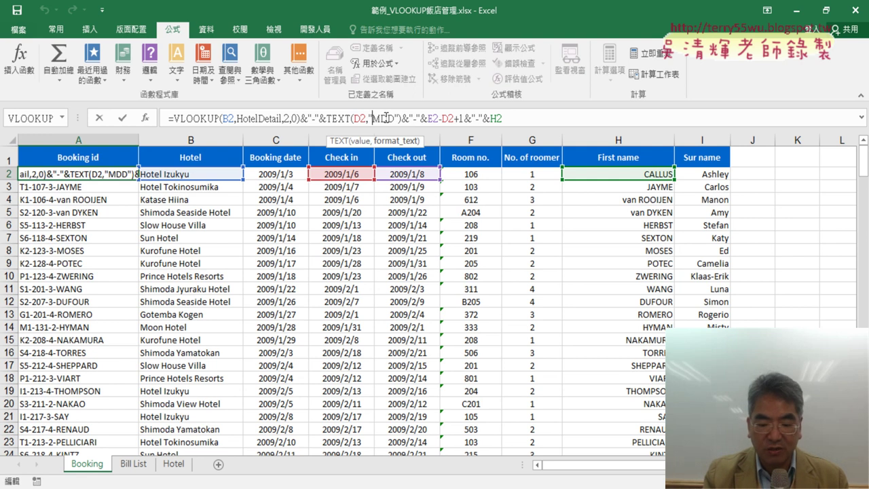
text(M)
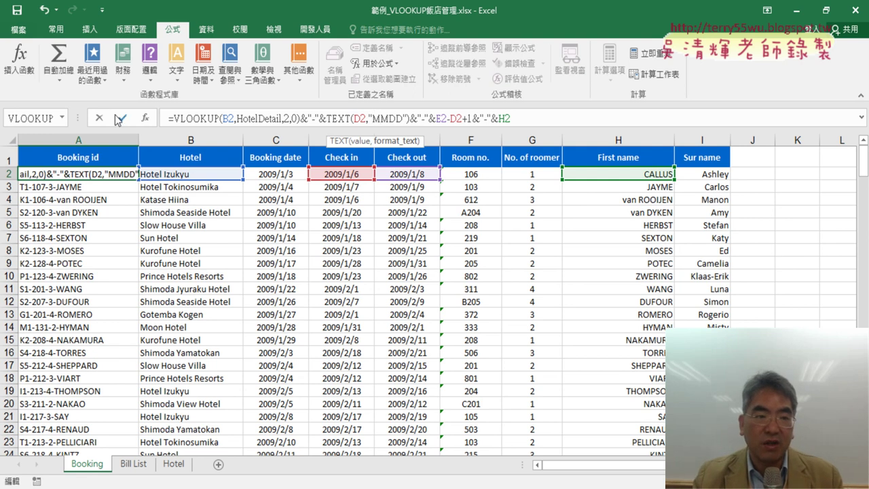
click(121, 119)
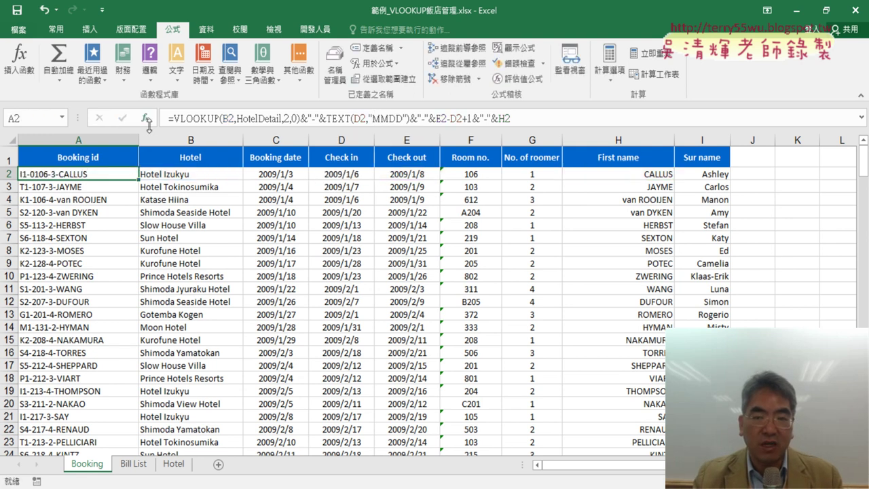
click(133, 465)
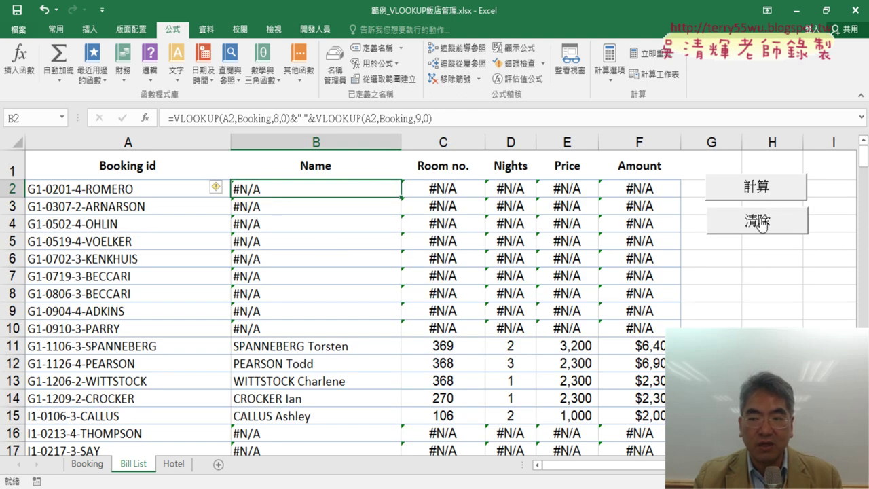
click(759, 220)
click(755, 189)
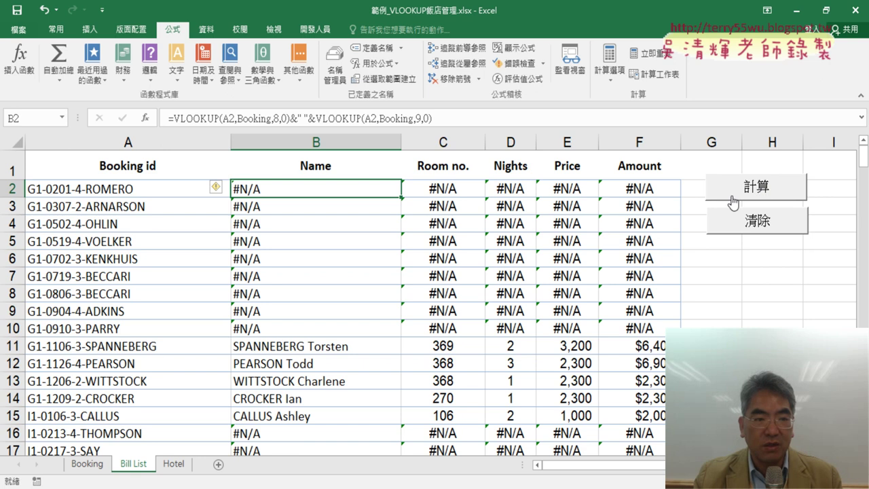
Step: Fill the corrected formula down column A, recheck the Bill List with 清除 and 計算, then clear it
click(92, 467)
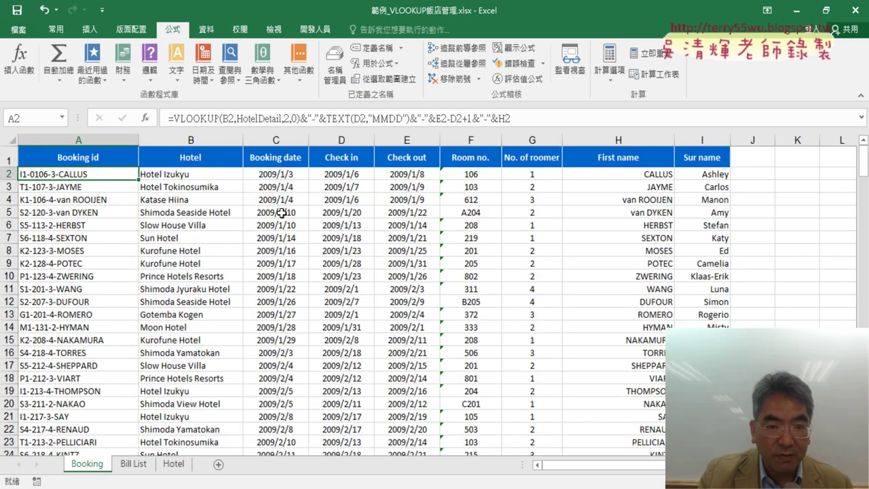
double_click(139, 180)
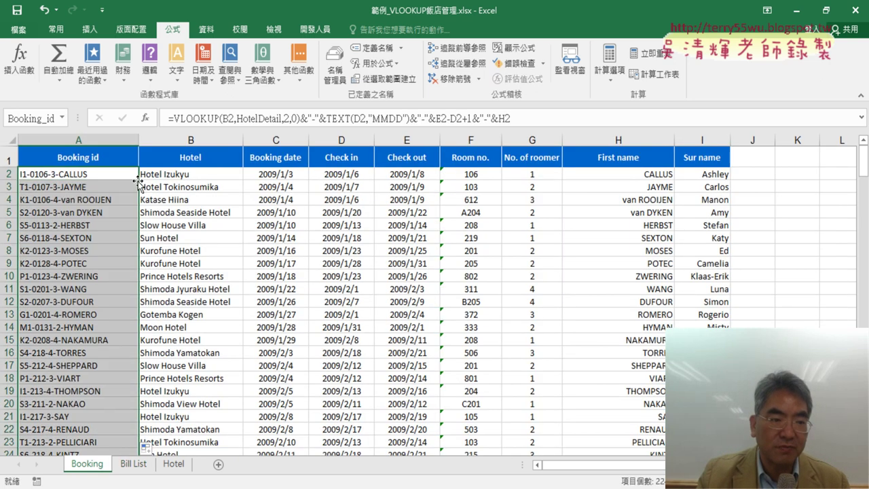
click(135, 465)
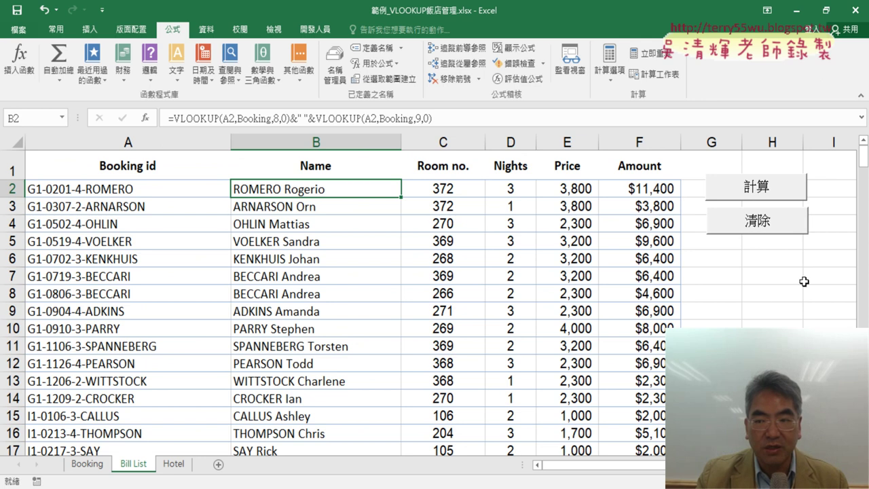
click(774, 230)
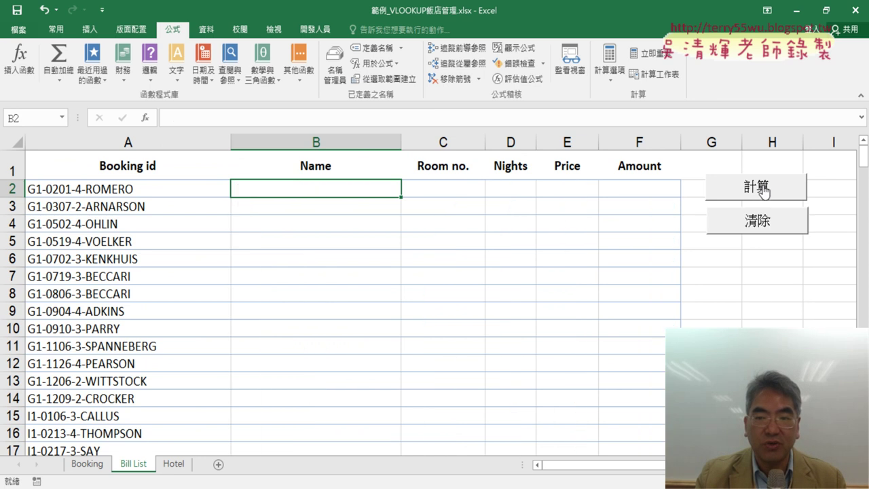
click(764, 192)
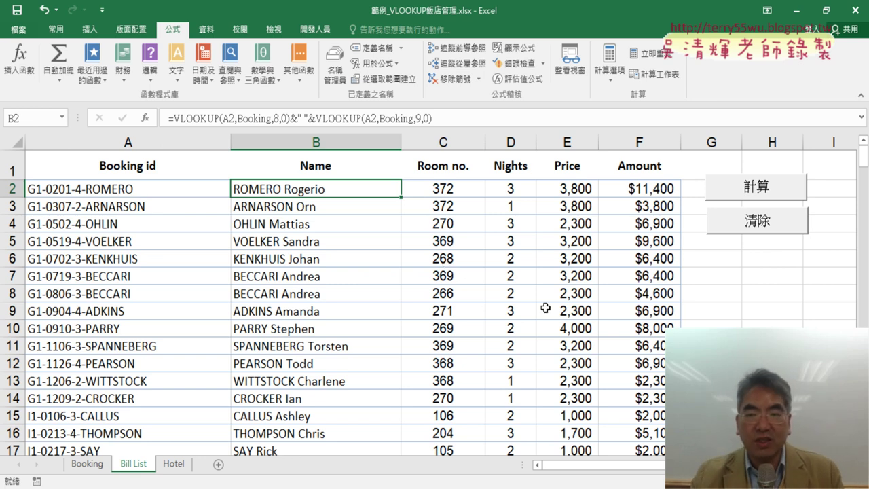
click(776, 225)
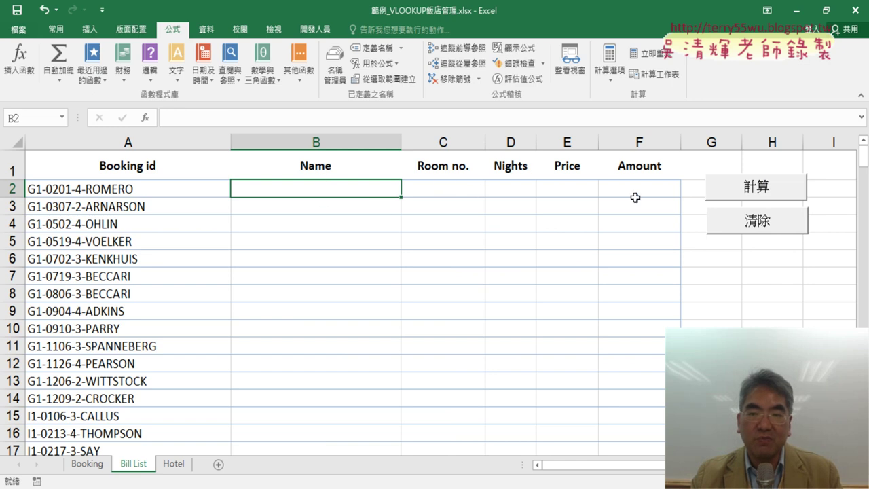
Step: View the 計算 button's macro code, close the VBA editor, and deselect the button
right_click(772, 183)
click(820, 293)
click(823, 192)
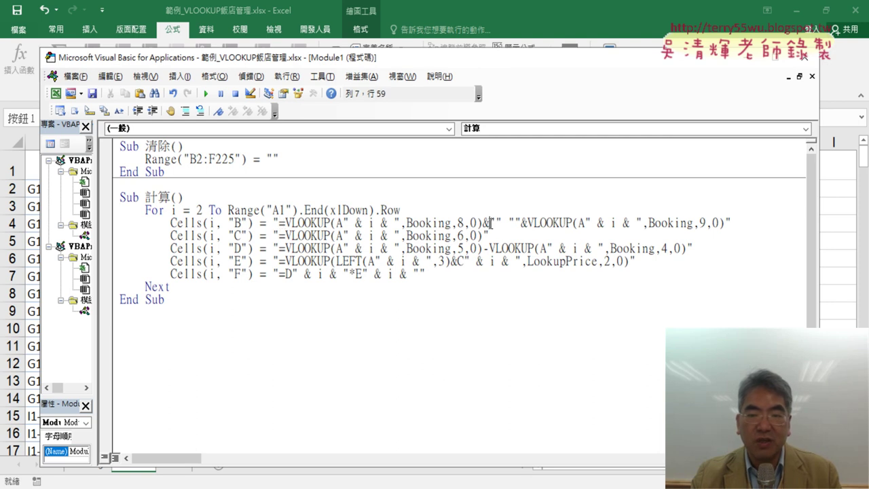
drag(491, 223, 520, 222)
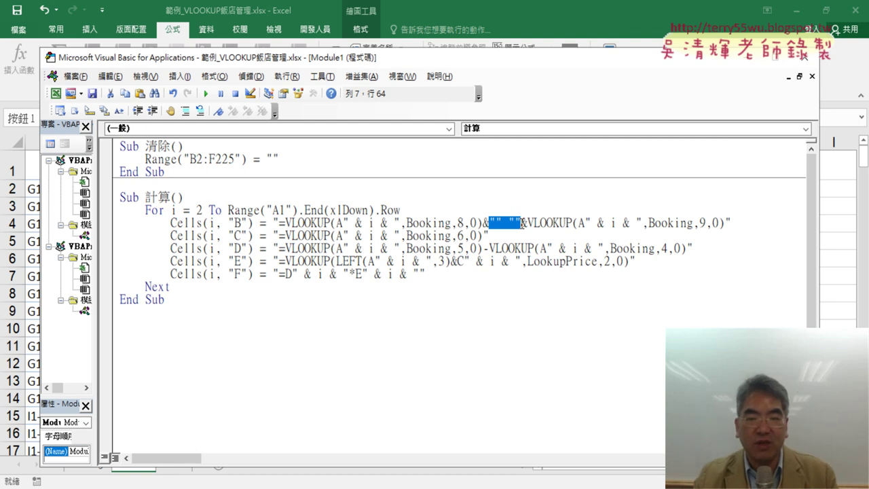
click(809, 61)
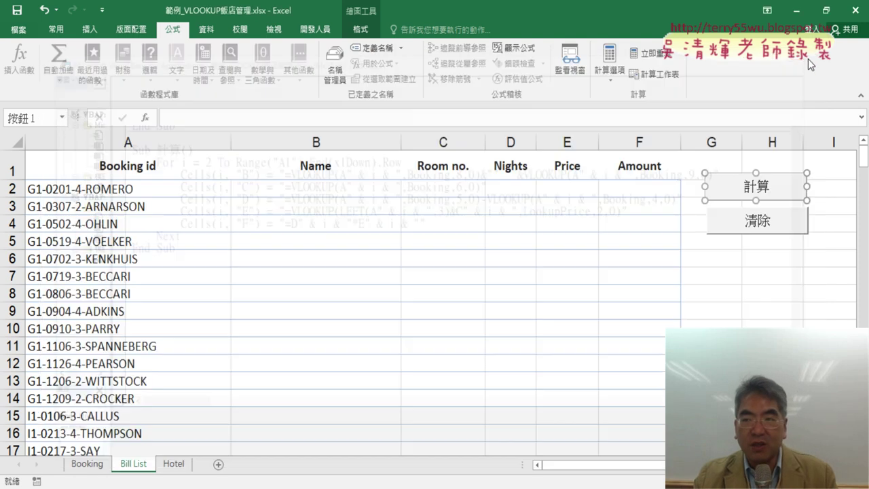
click(603, 334)
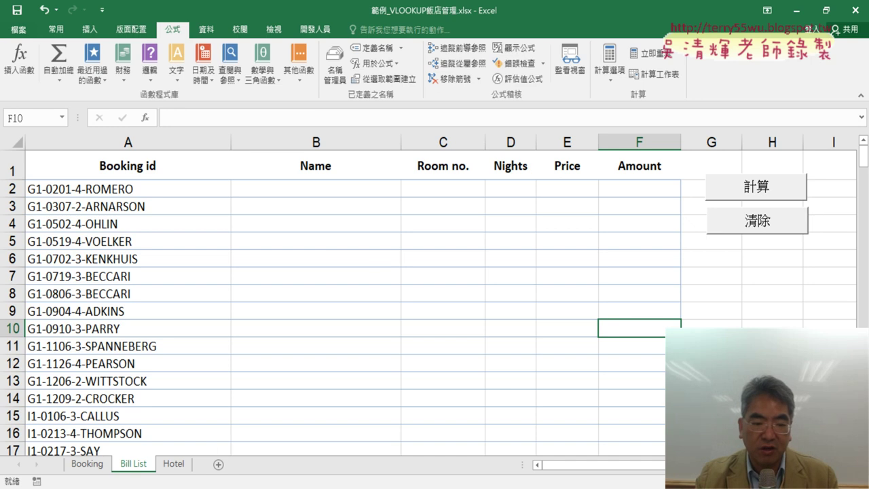
key(alt+Tab)
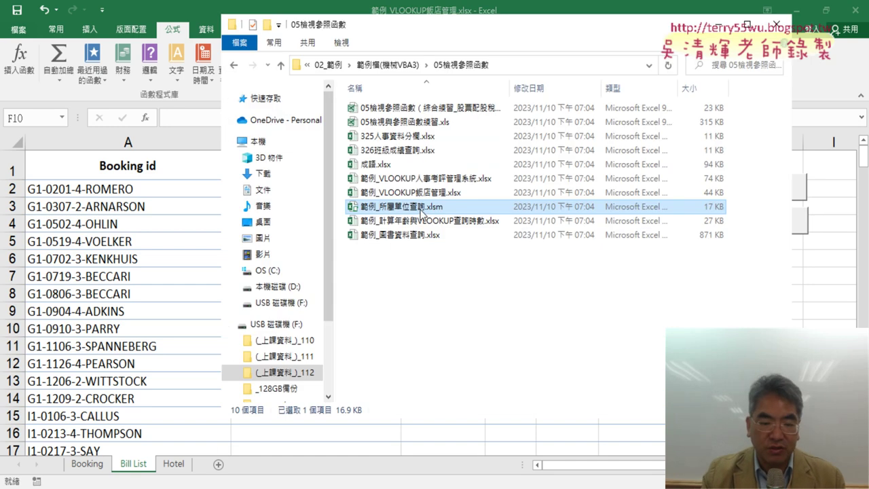
mouse_move(435, 207)
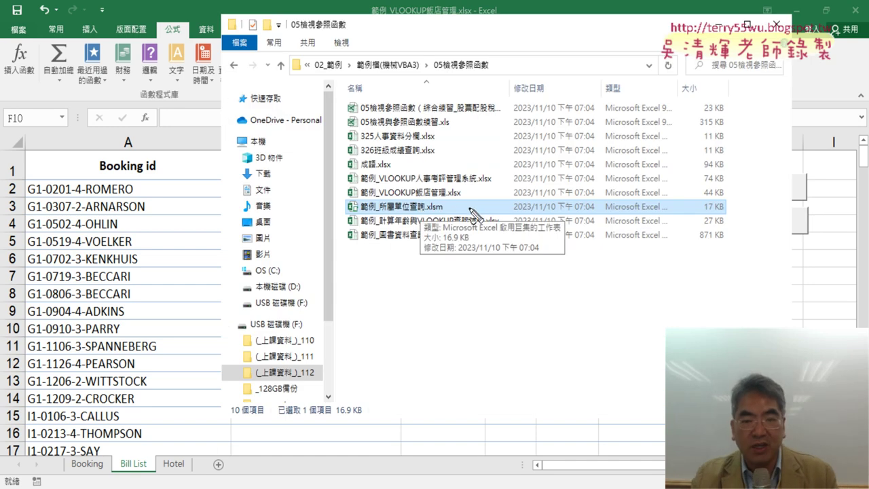
Step: Highlight the 05檢視參照函數 folder and 範例_所屬單位查詢.xlsm, then open that workbook in Excel
drag(476, 80, 490, 76)
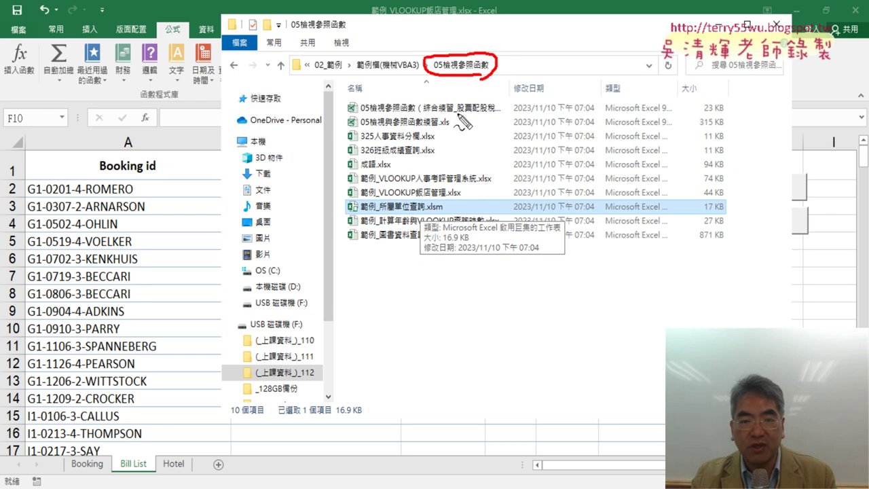
drag(343, 201, 455, 209)
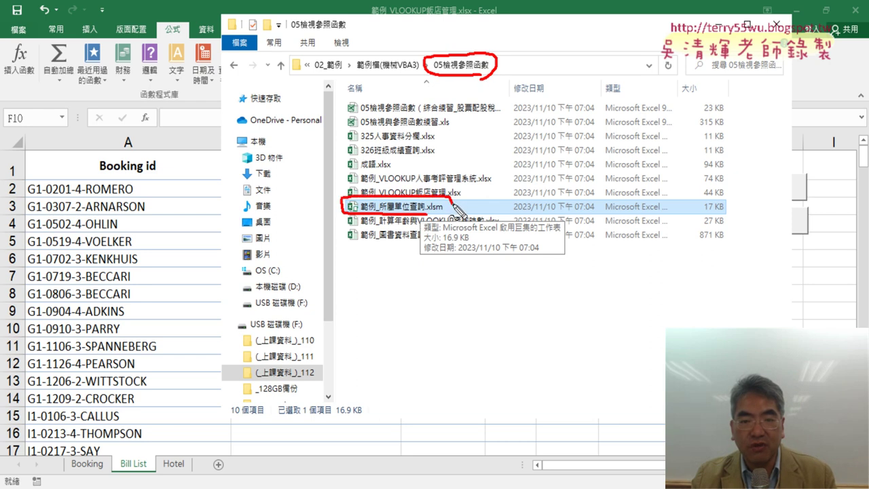
key(Escape)
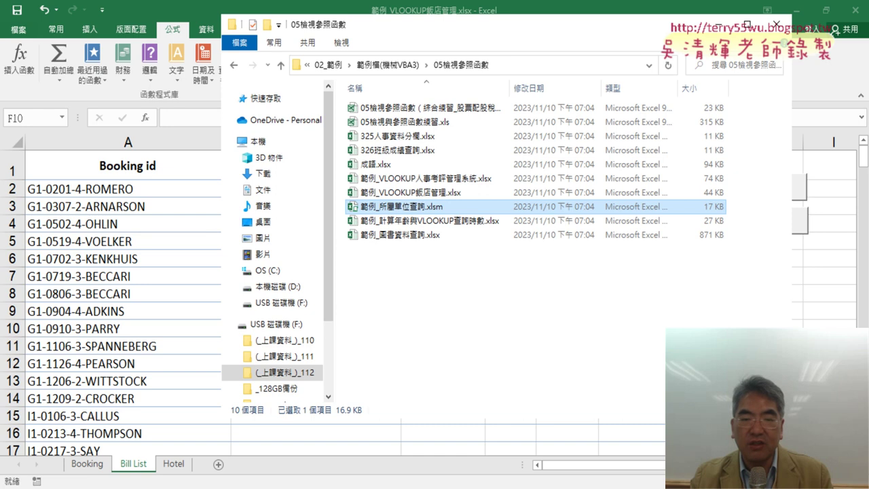
key(Return)
click(438, 348)
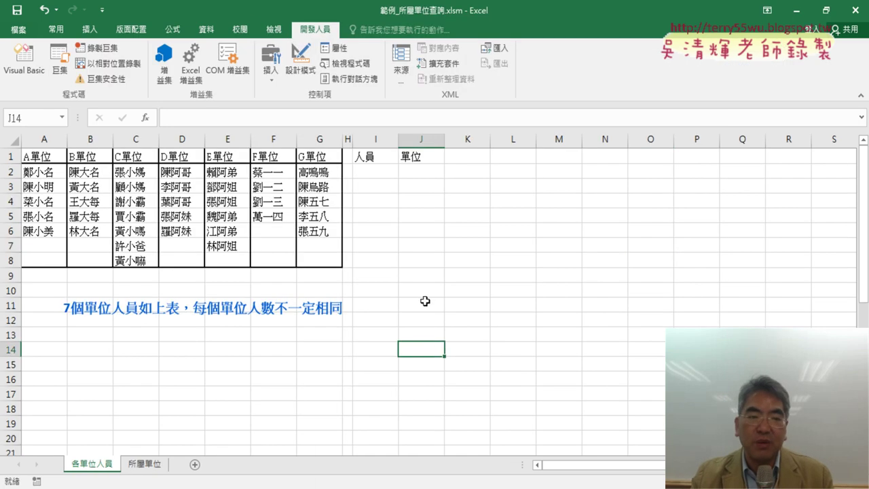
drag(38, 173, 325, 262)
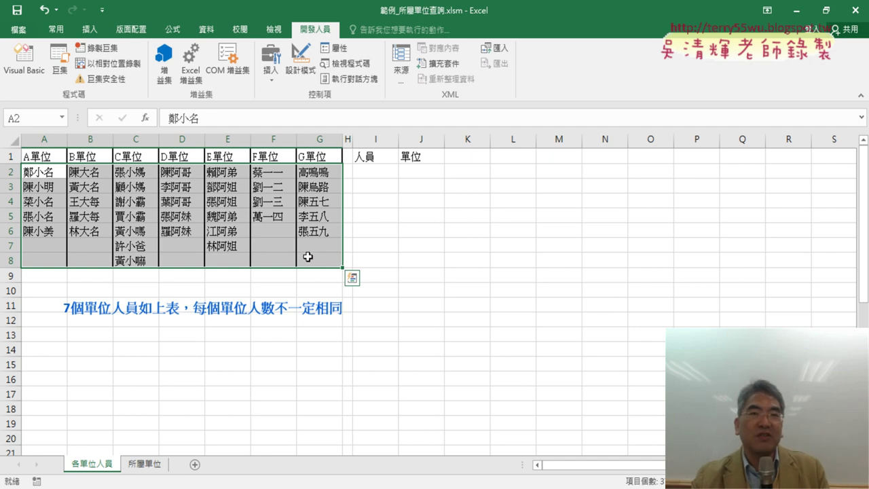
click(47, 159)
drag(45, 172, 41, 231)
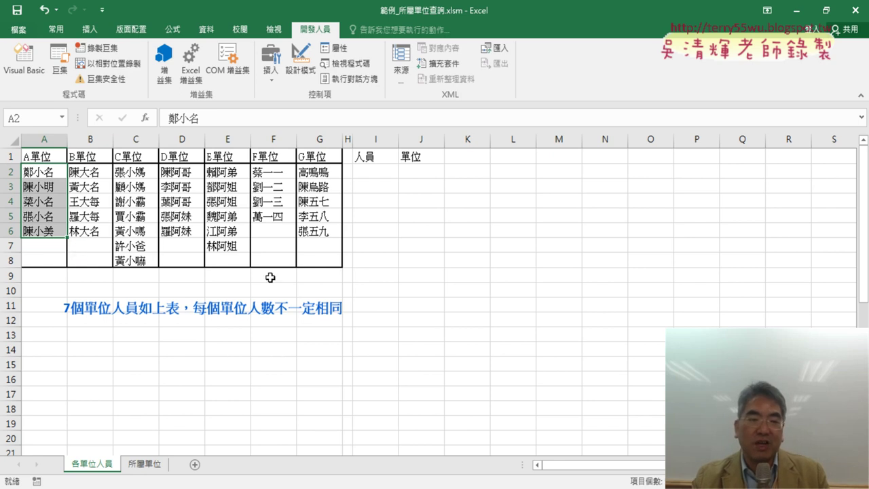
drag(47, 171, 319, 261)
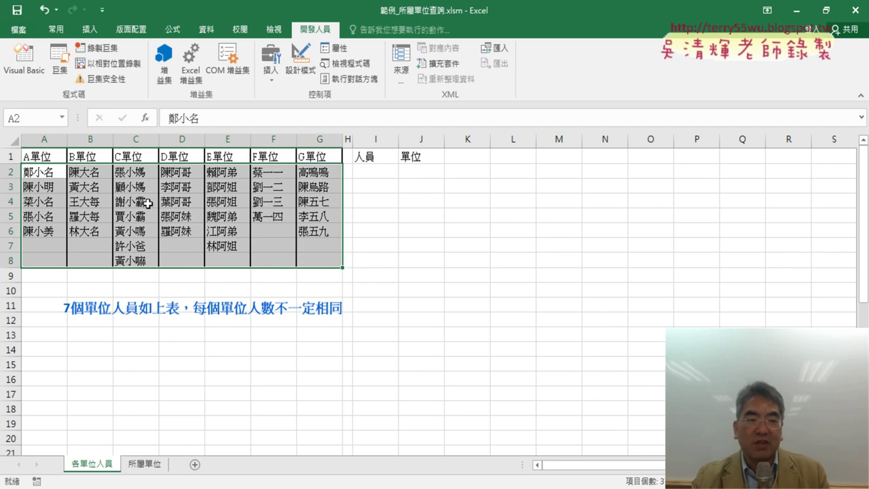
click(40, 173)
click(42, 156)
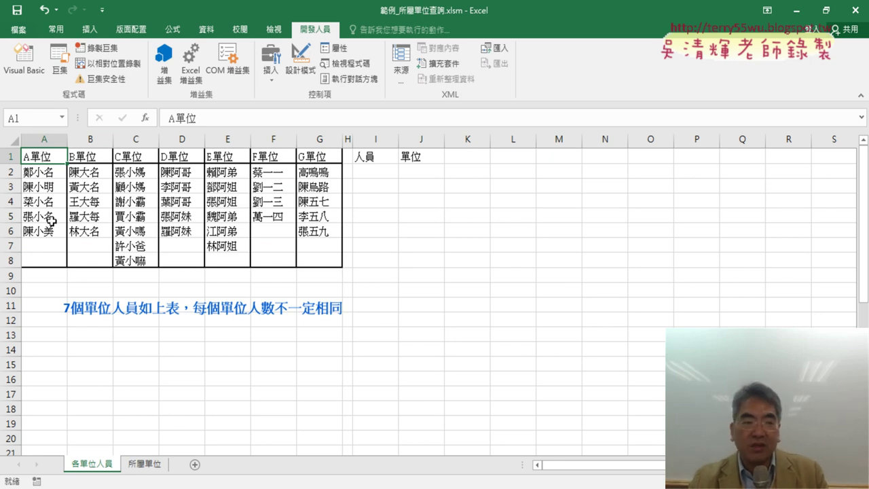
drag(37, 153, 319, 261)
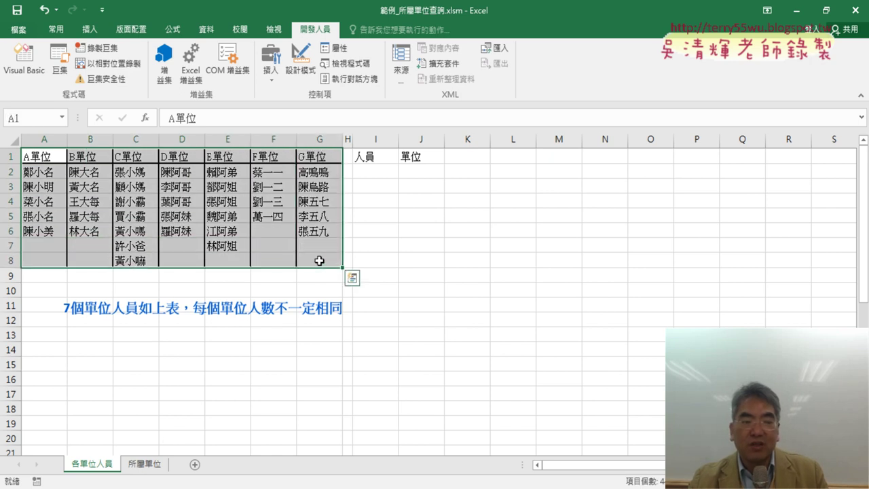
Step: Insert a VLOOKUP in B2 of 所屬單位 with A2 as the lookup value
click(143, 464)
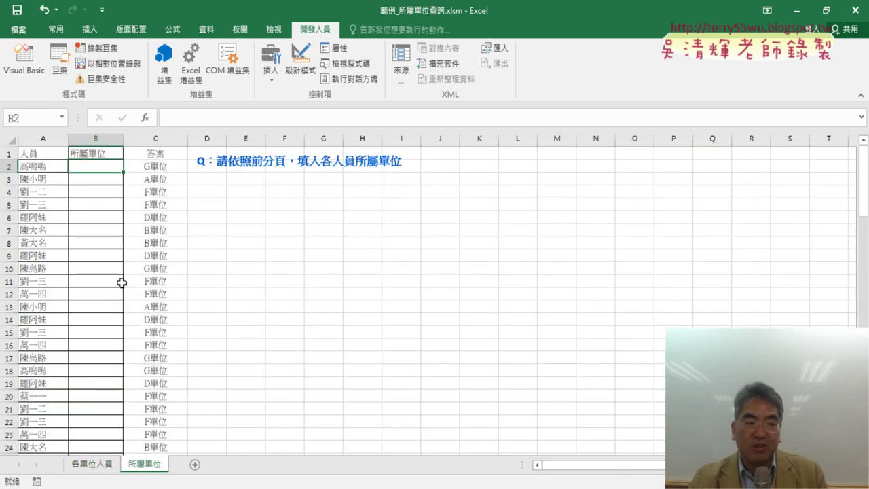
click(37, 166)
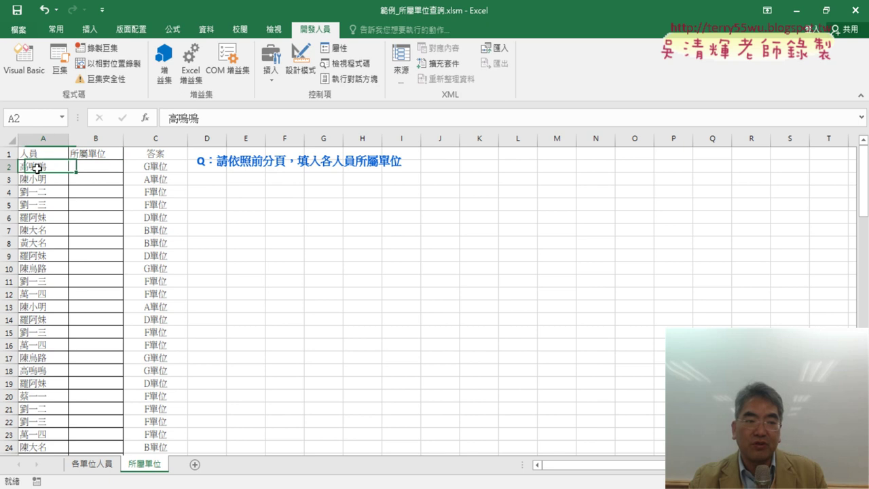
click(96, 167)
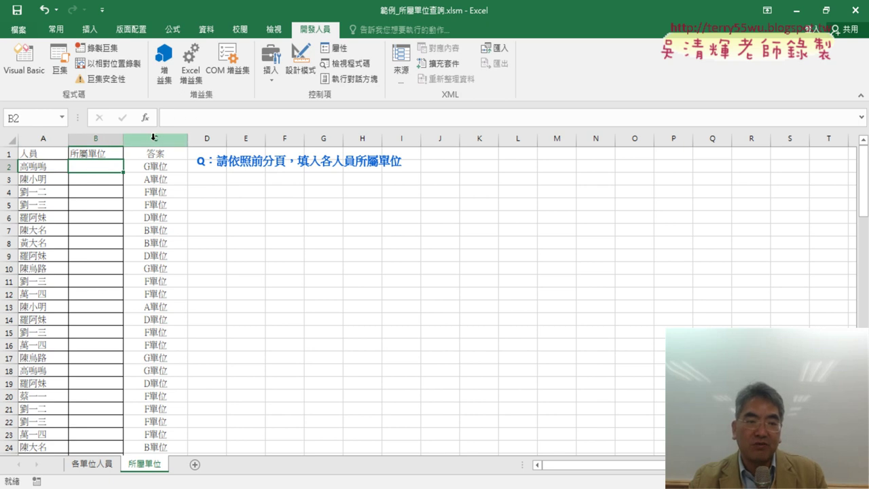
click(146, 118)
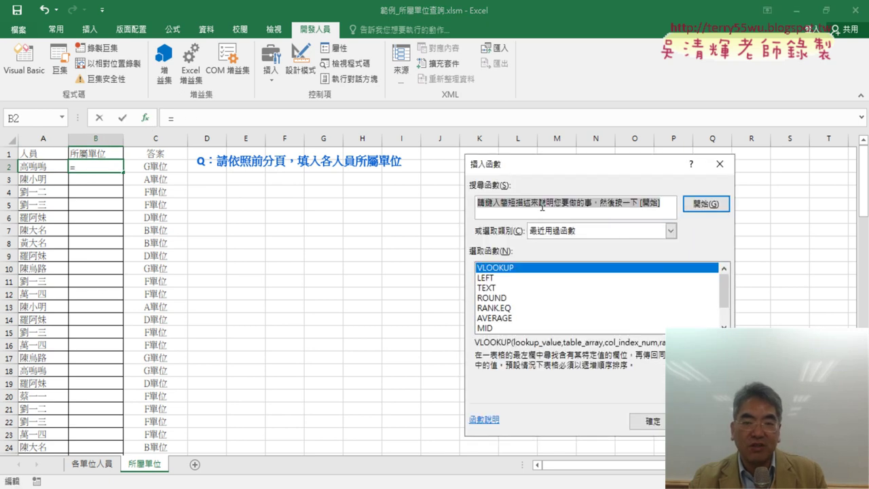
double_click(506, 268)
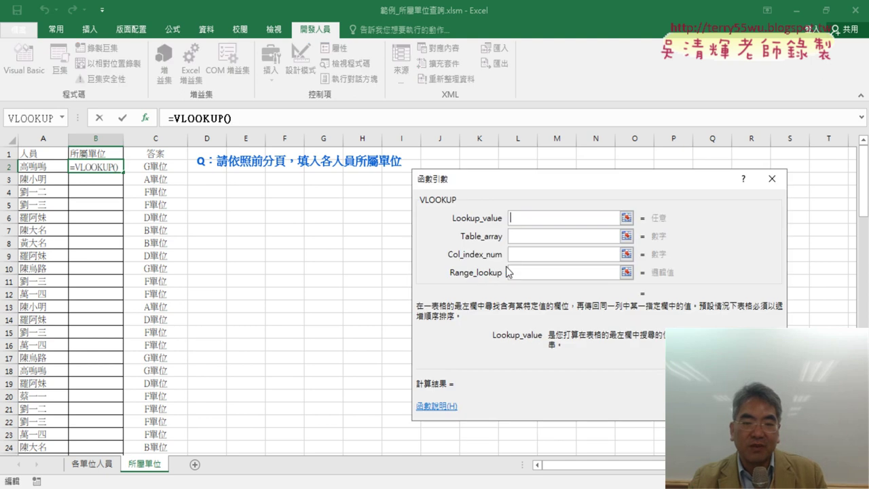
click(35, 167)
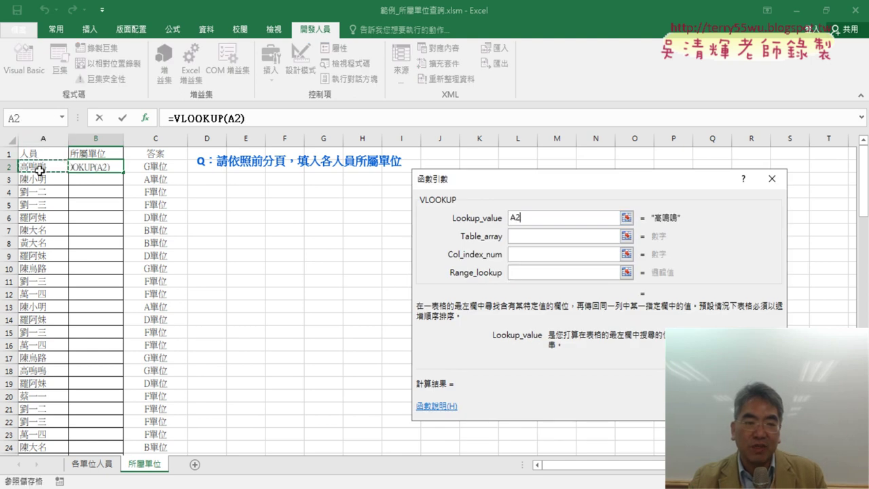
click(521, 237)
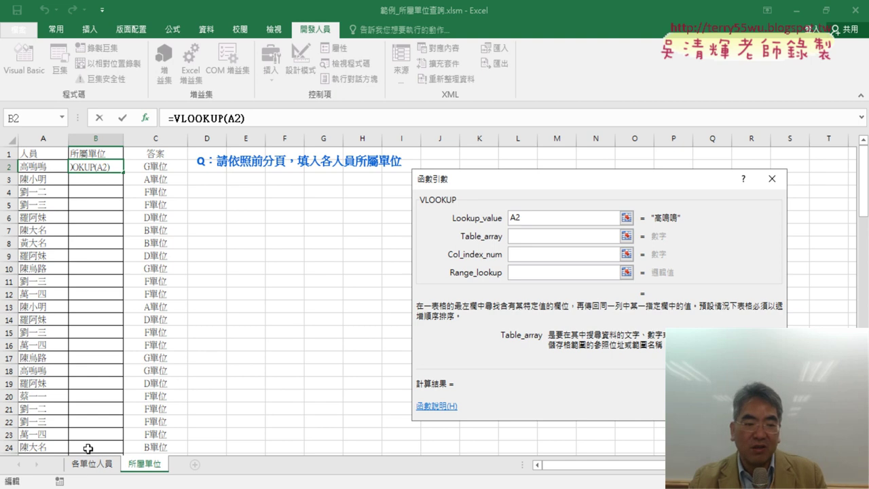
Step: Set the table range to 各單位人員!A1:G8, column 2, match type 0, and confirm
click(94, 464)
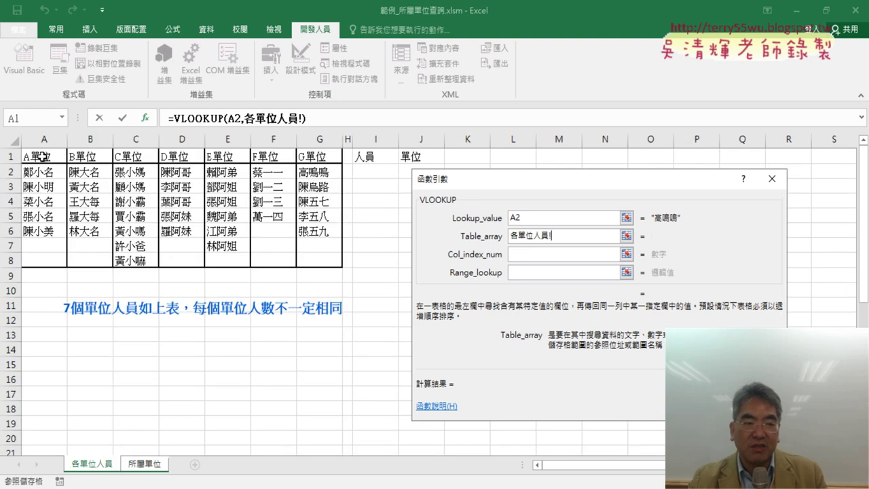
drag(42, 156, 333, 262)
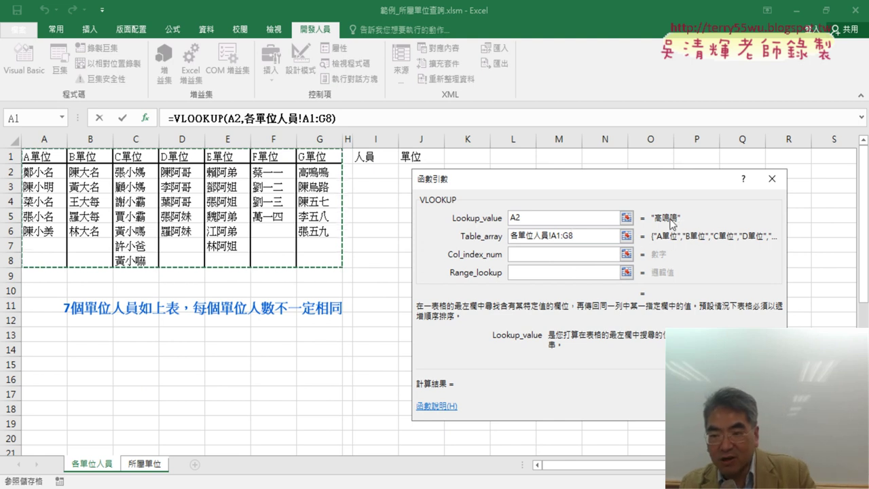
click(520, 255)
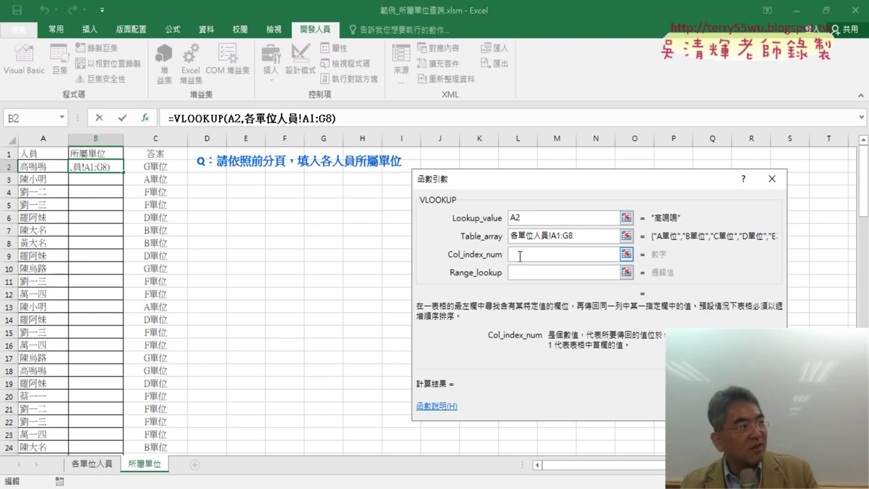
text(2)
click(516, 271)
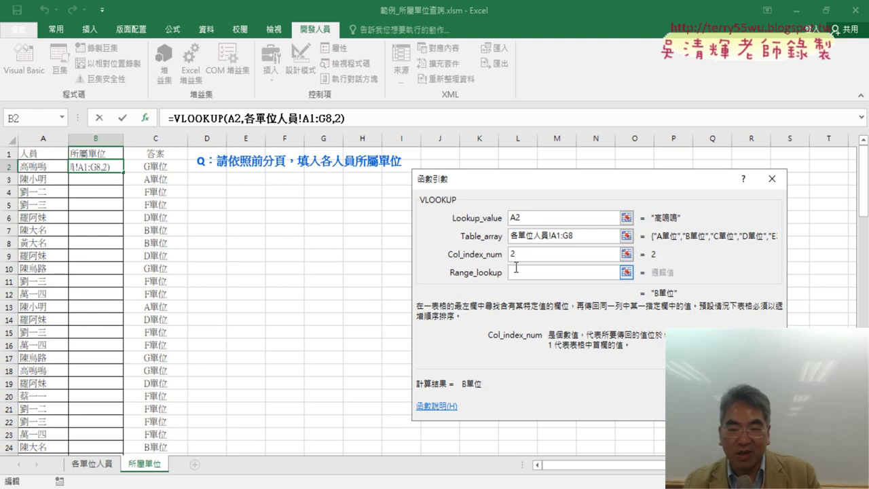
text(0)
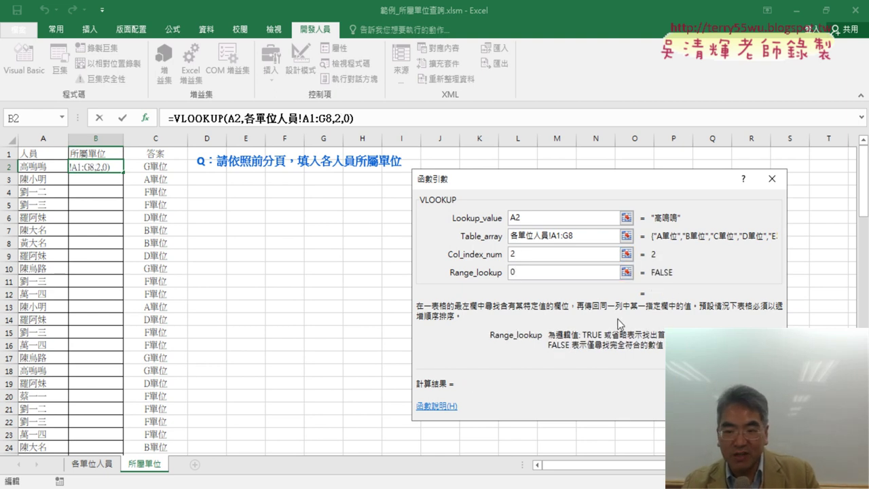
key(Return)
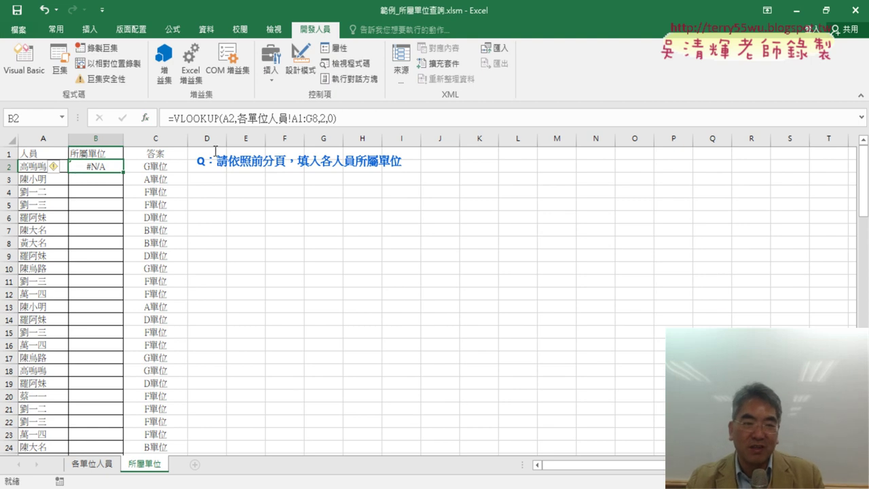
Step: Reopen B2's VLOOKUP arguments, highlight the 高鳴鳴 value and 人員/單位 headers, and recommit it
click(186, 117)
click(145, 118)
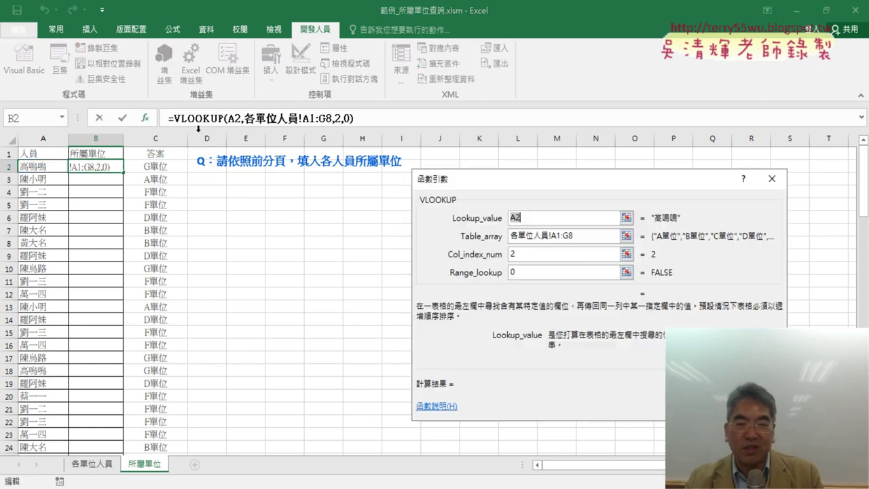
click(526, 237)
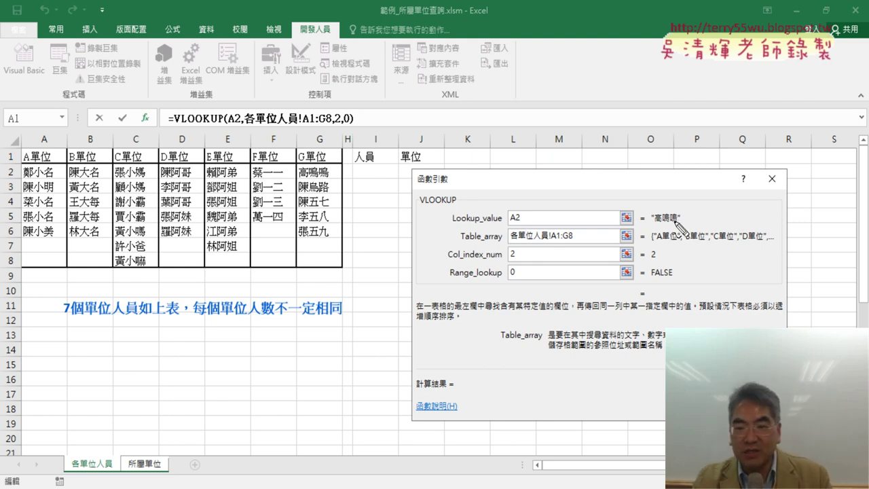
drag(656, 224, 665, 224)
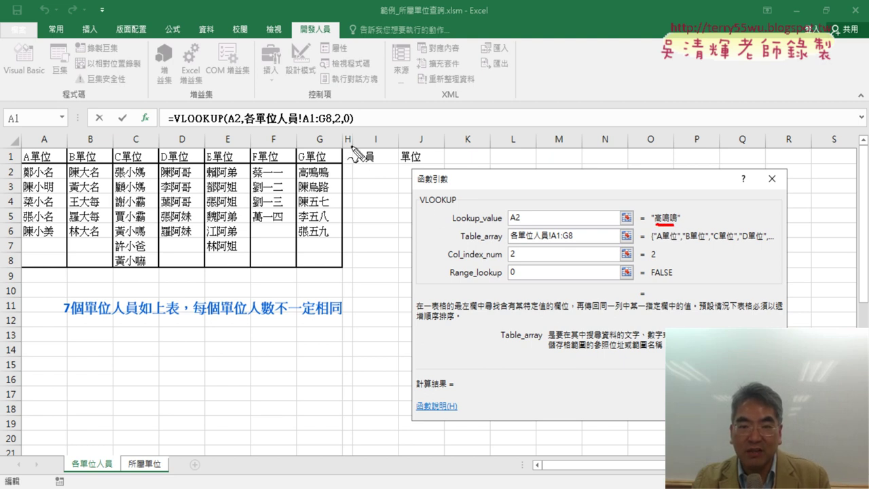
drag(361, 164, 359, 162)
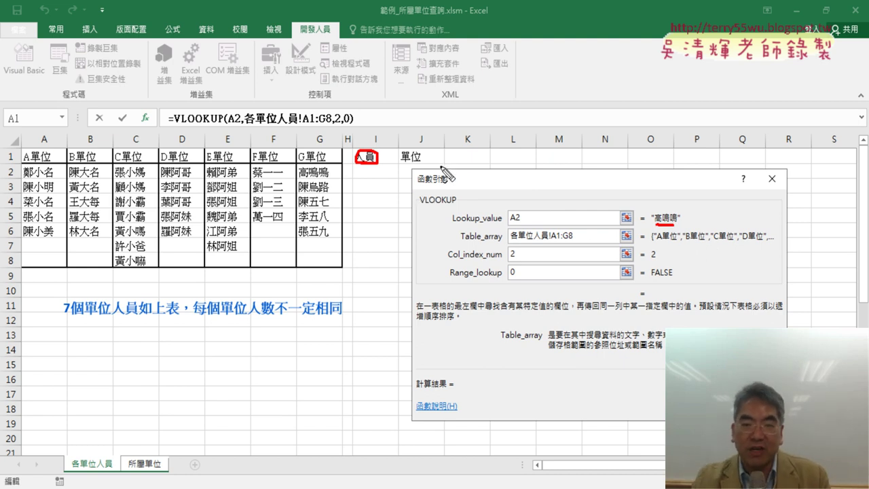
drag(422, 167, 421, 164)
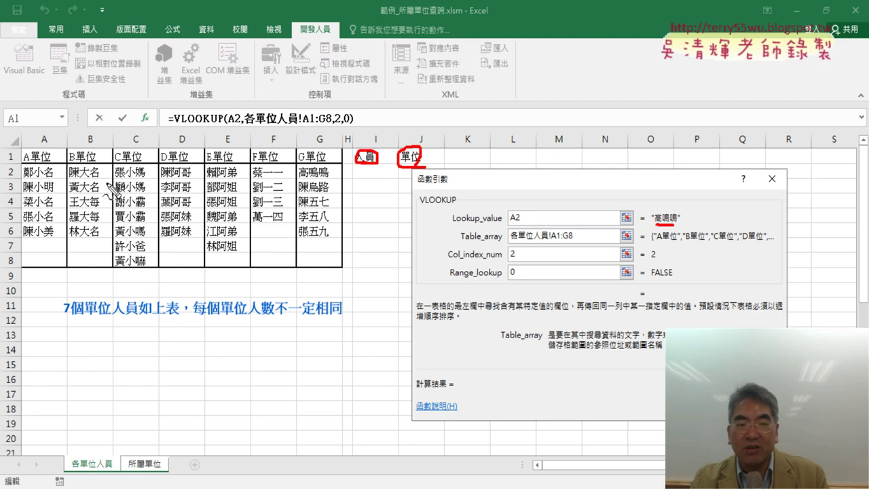
key(Escape)
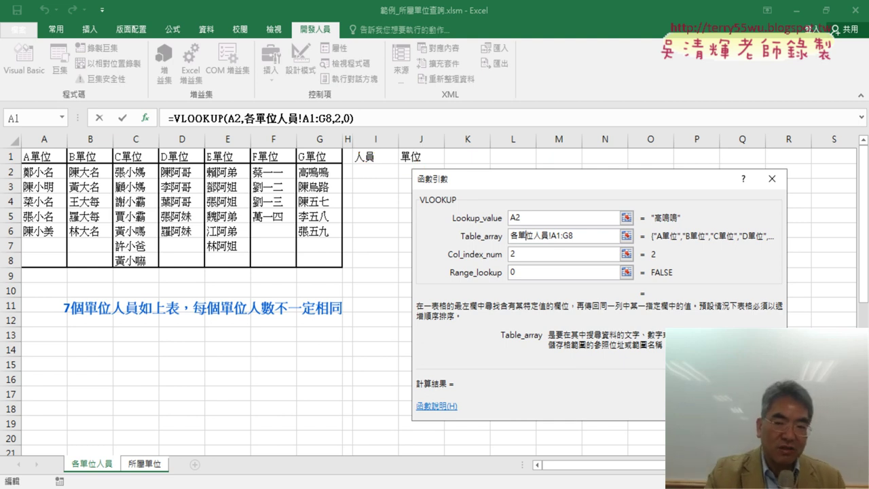
key(Return)
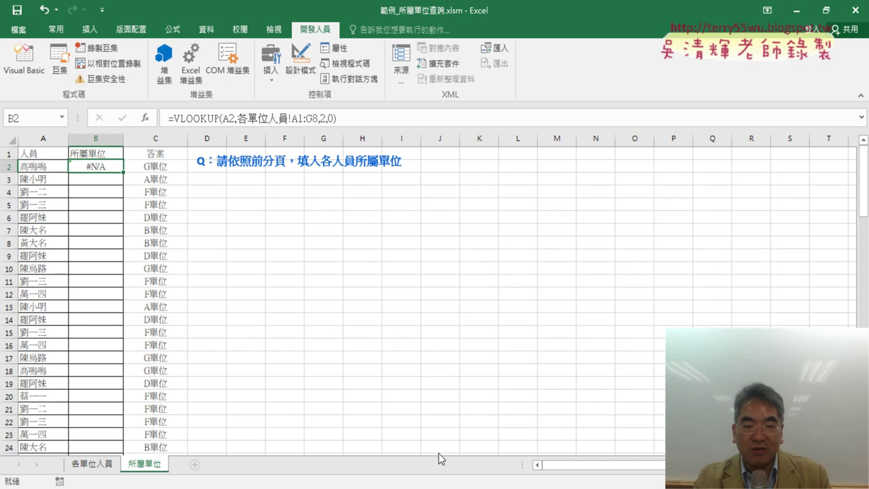
Step: On 各單位人員, select the A1:G8 unit table, the I1:J1 人員/單位 headers, and A2:A6
click(107, 464)
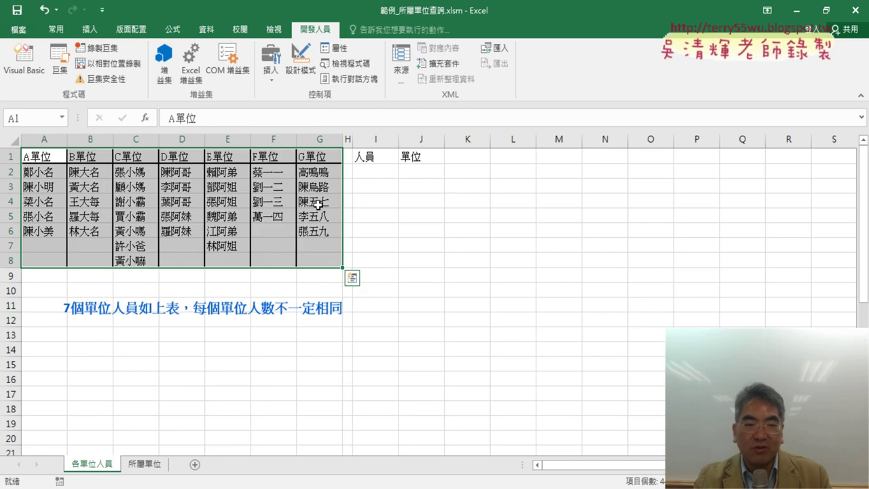
drag(41, 156, 313, 259)
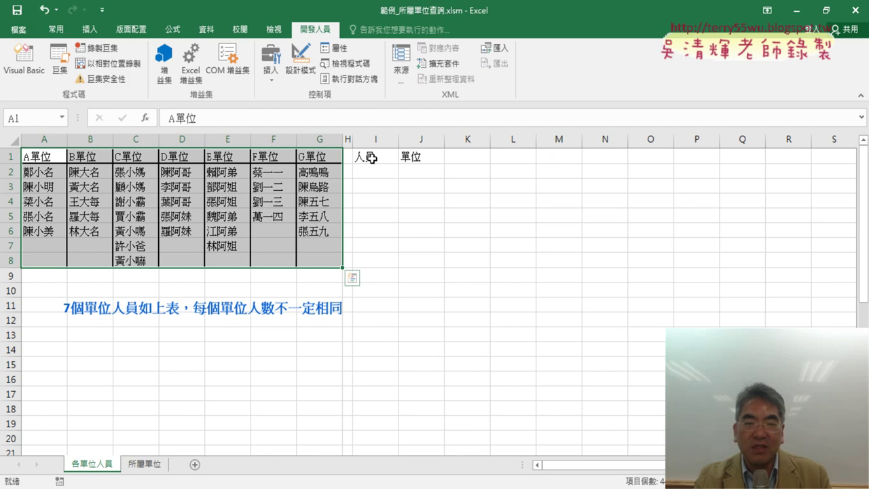
drag(371, 156, 415, 156)
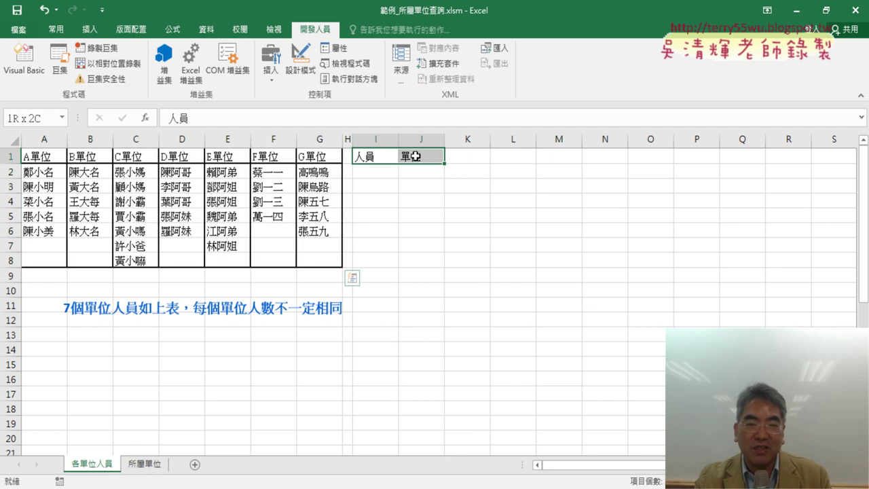
click(347, 139)
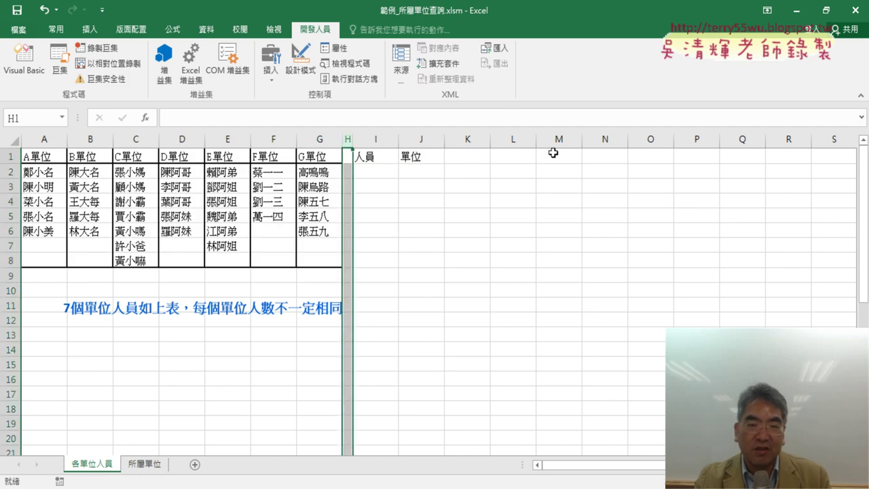
drag(389, 162, 414, 158)
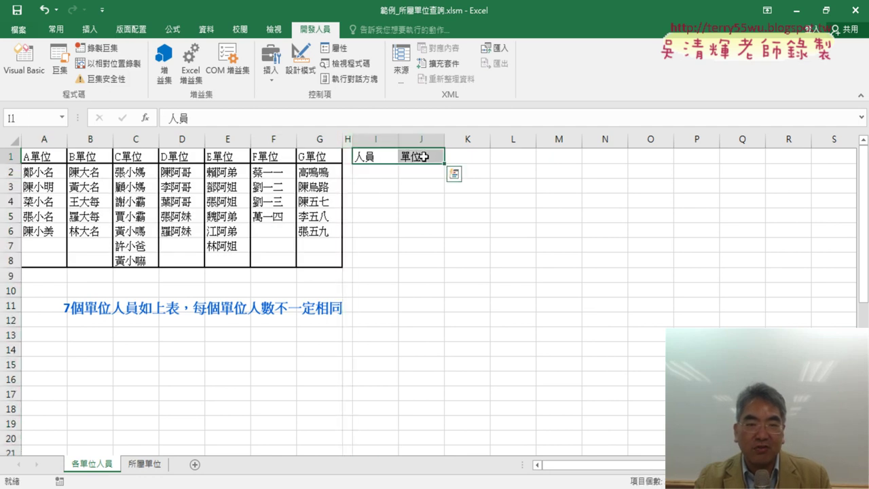
click(370, 155)
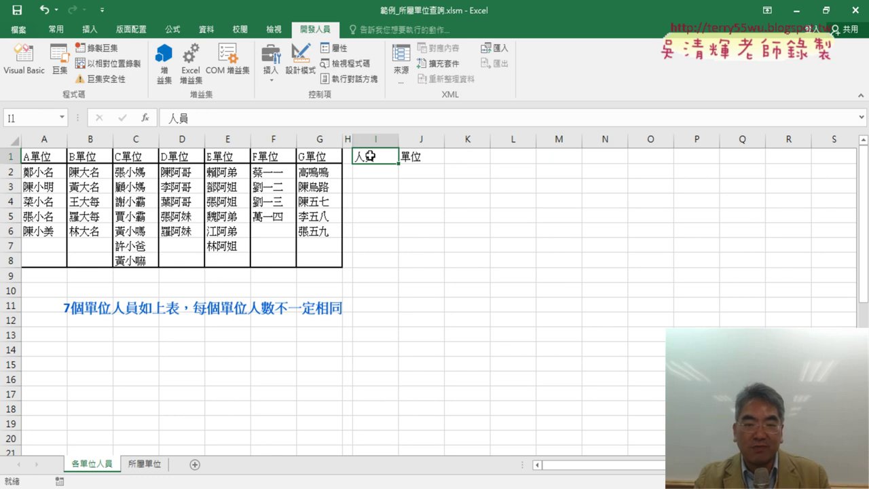
click(427, 156)
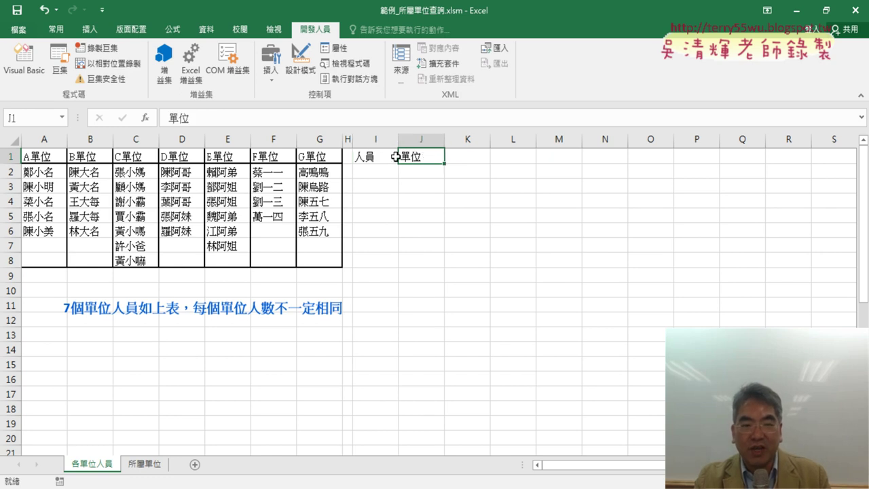
click(368, 157)
click(431, 156)
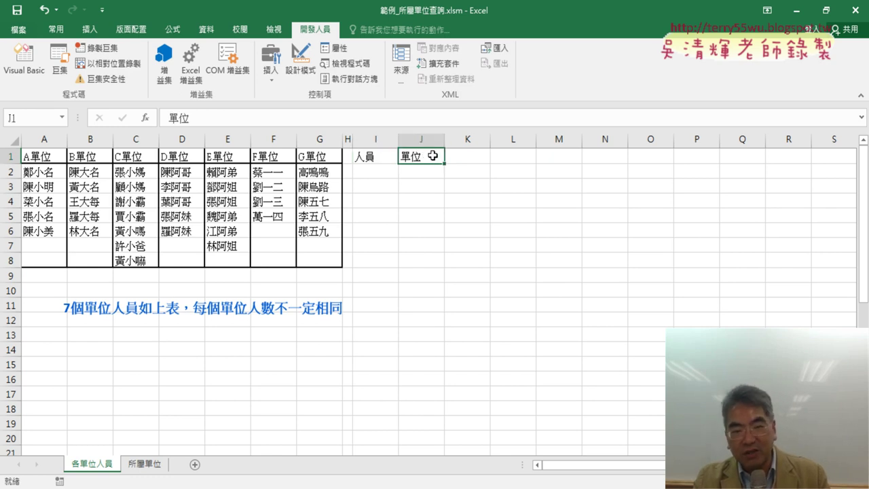
click(378, 156)
drag(45, 174, 40, 231)
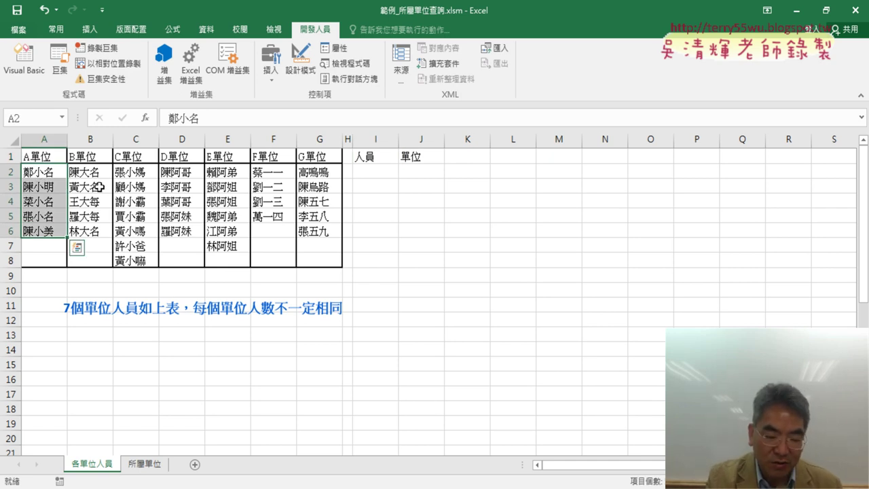
key(ctrl+c)
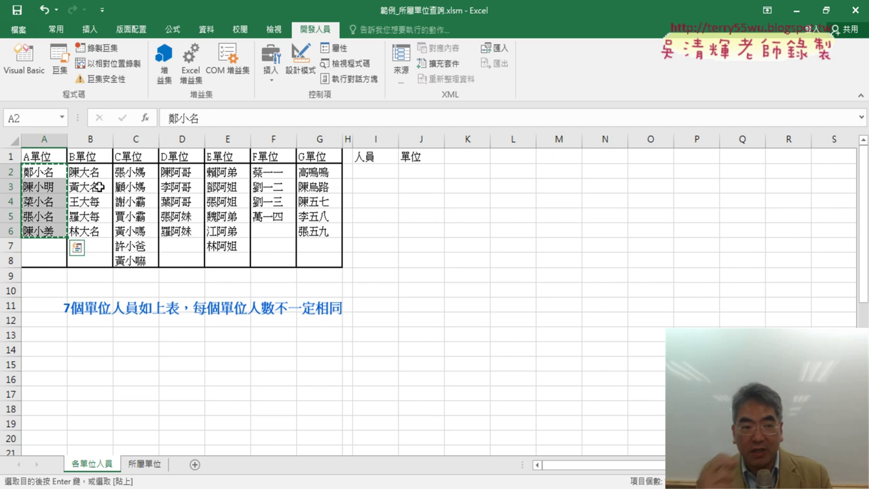
click(384, 173)
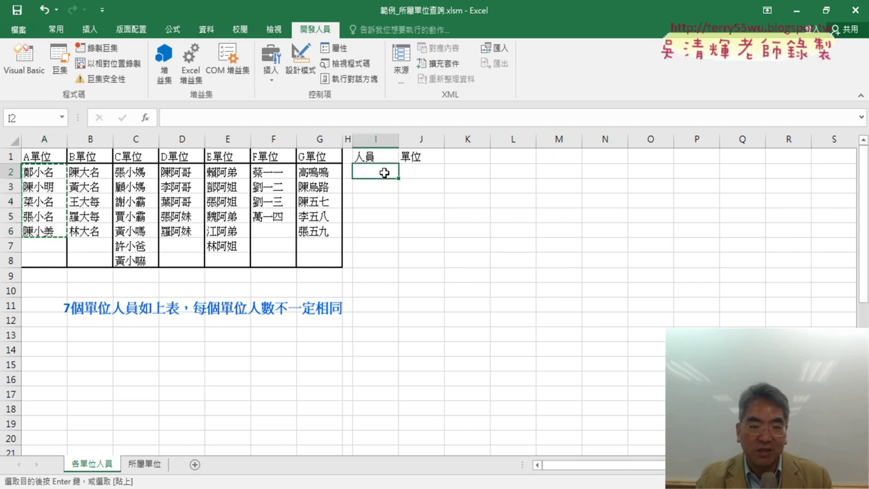
key(ctrl+v)
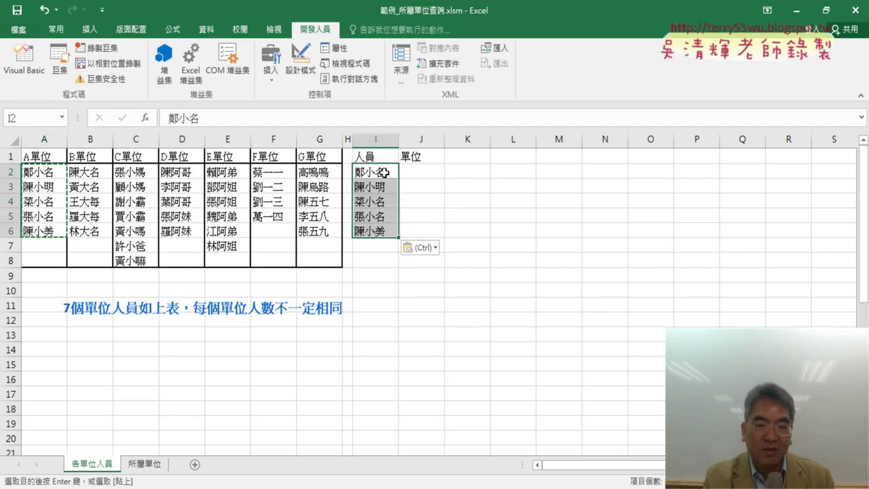
click(52, 156)
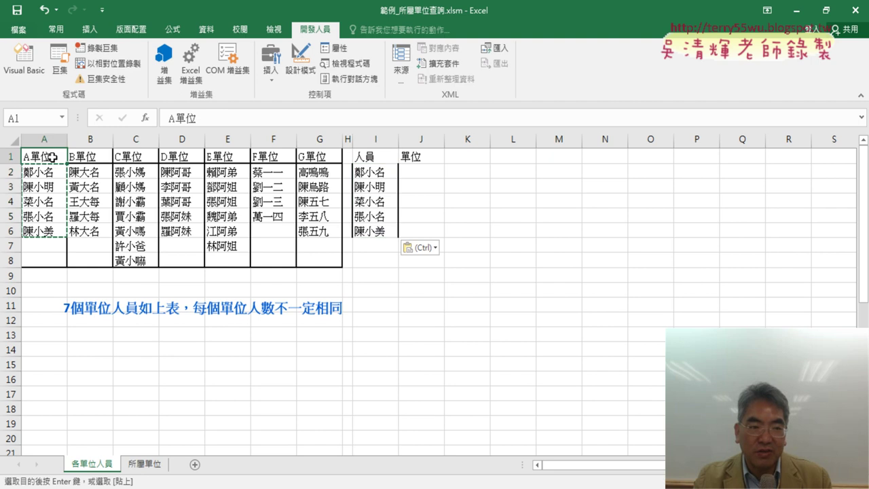
key(ctrl+c)
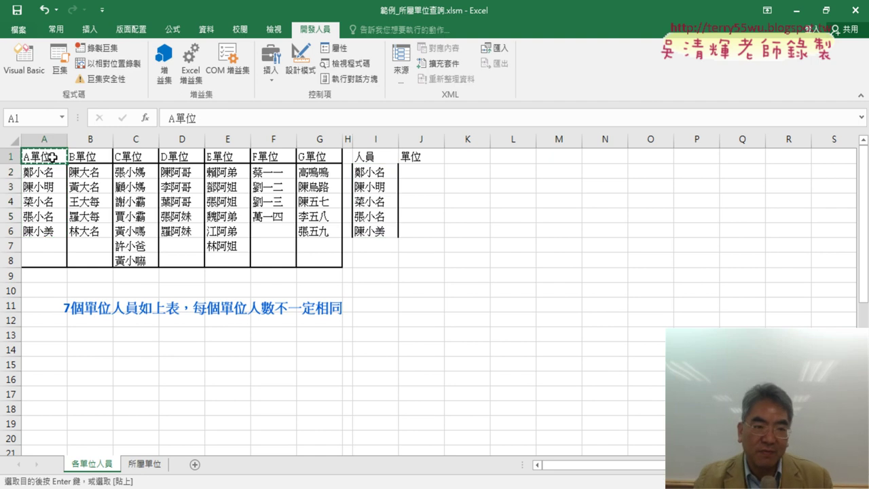
click(430, 170)
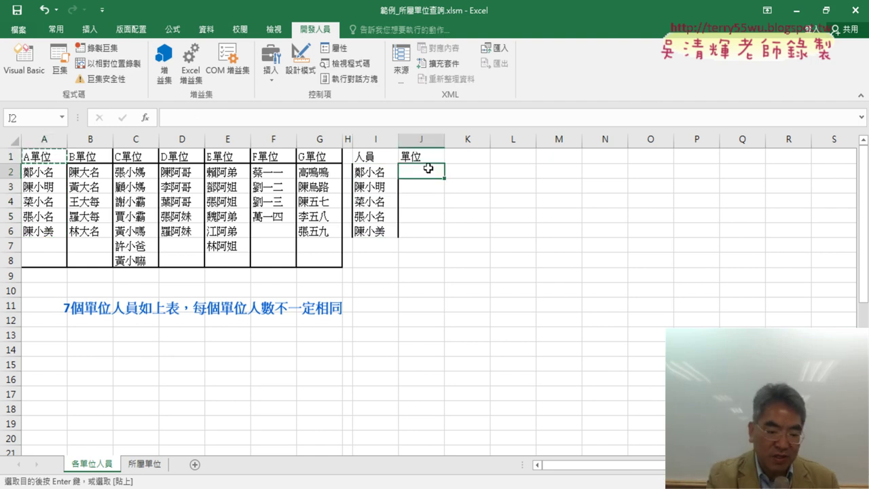
key(ctrl+v)
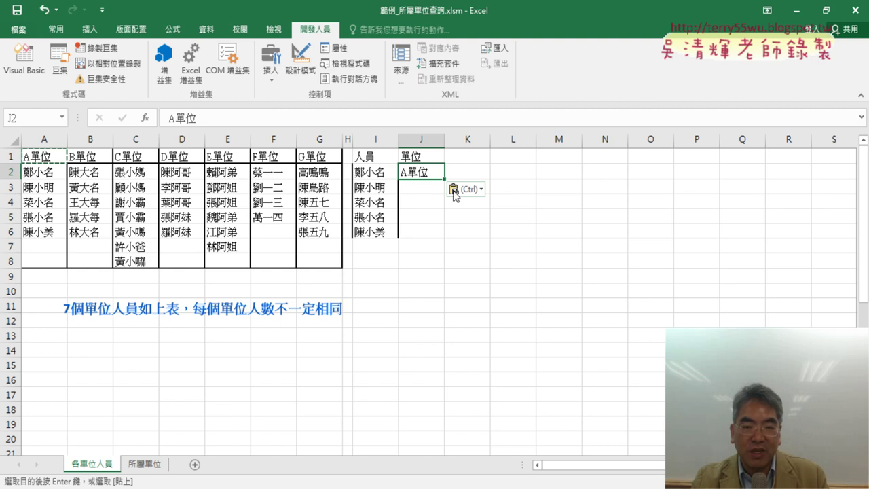
double_click(445, 179)
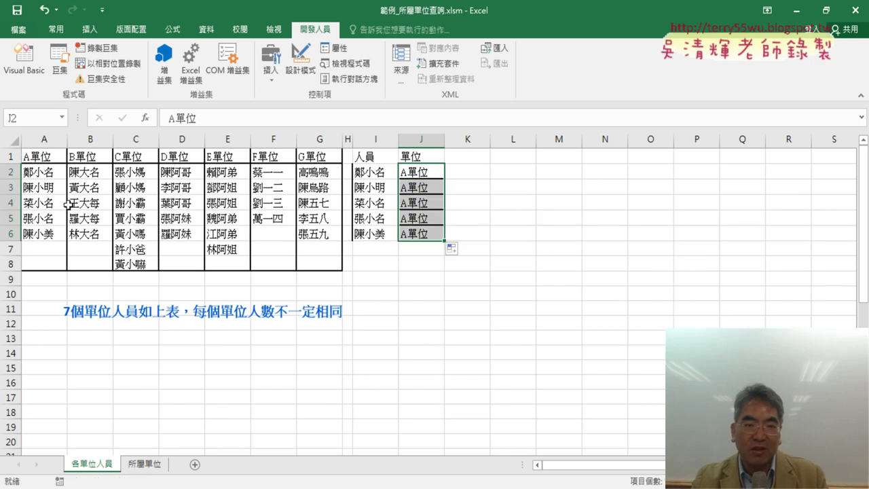
drag(92, 171, 92, 233)
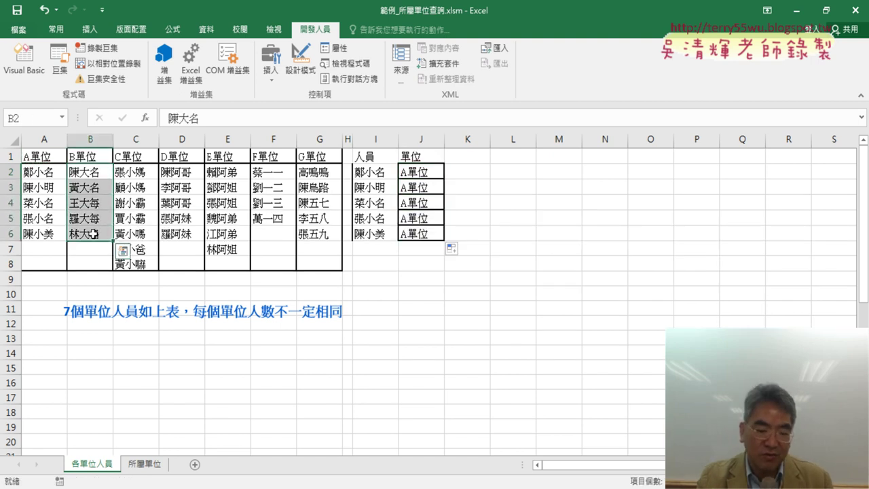
key(ctrl+c)
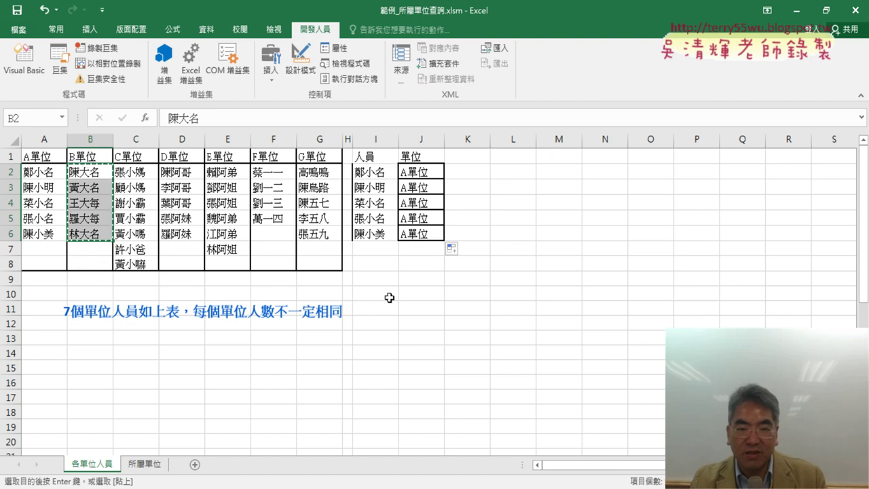
click(383, 246)
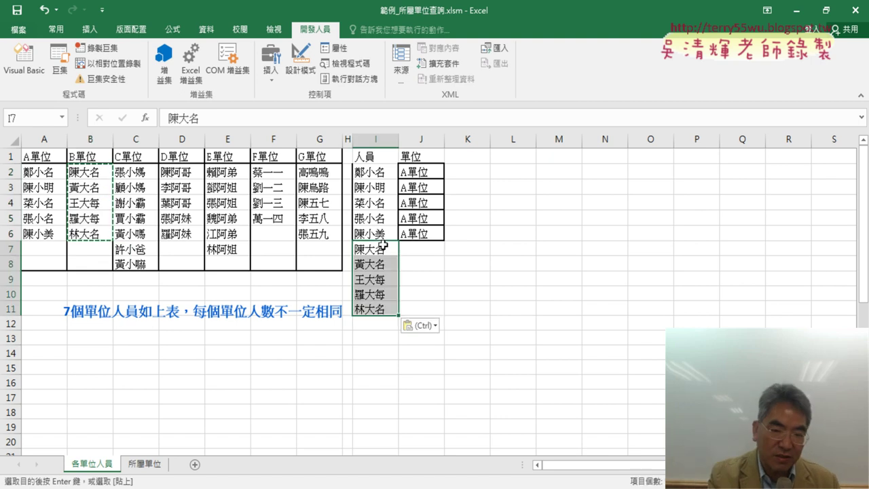
key(ctrl+v)
click(86, 157)
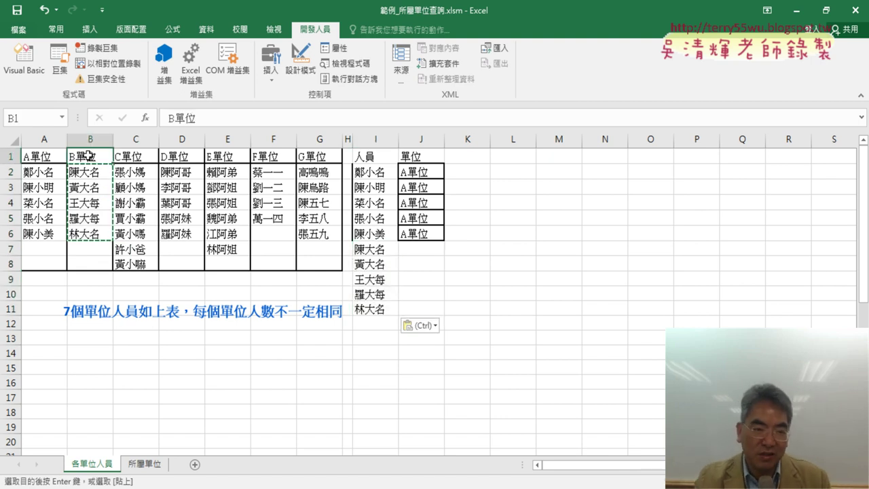
key(ctrl+c)
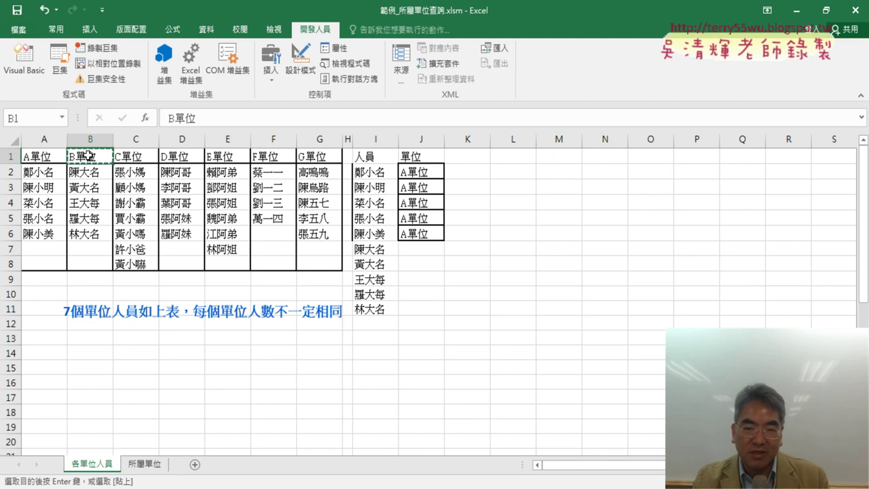
click(427, 250)
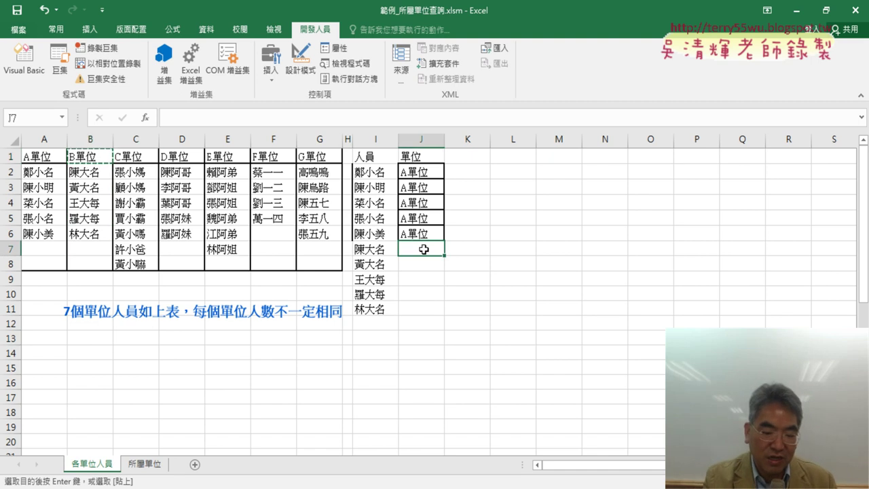
key(ctrl+v)
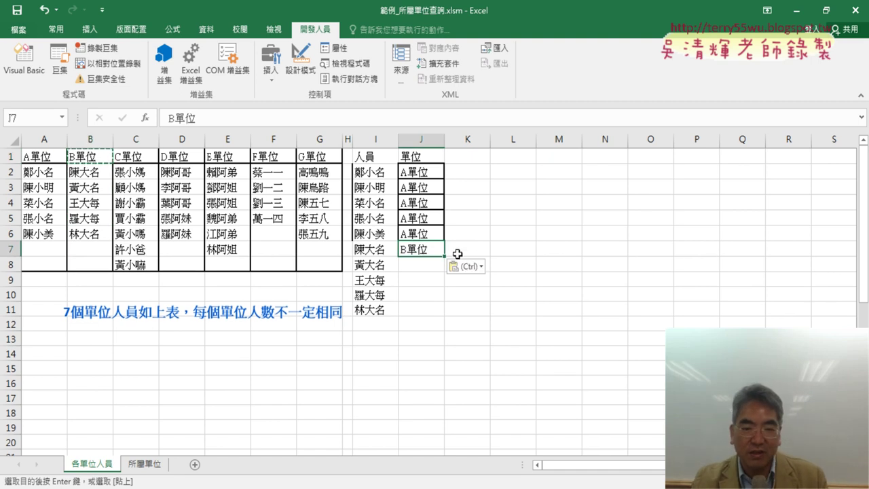
double_click(445, 257)
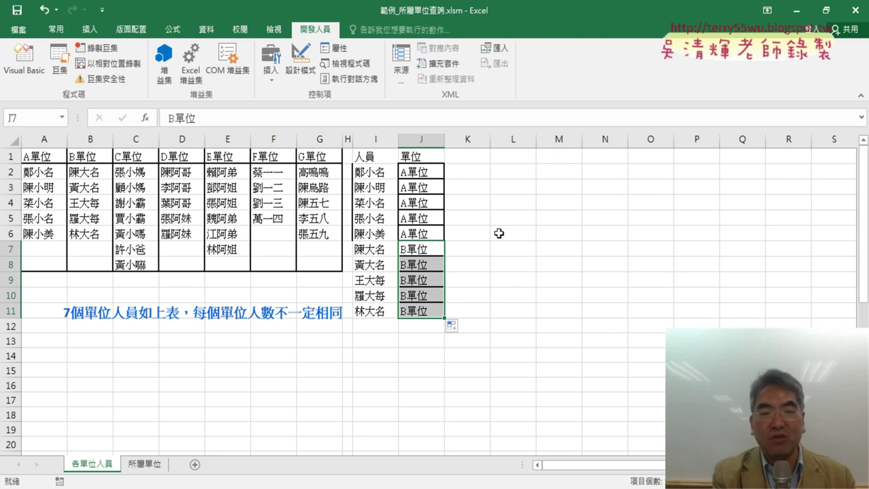
key(ctrl+q)
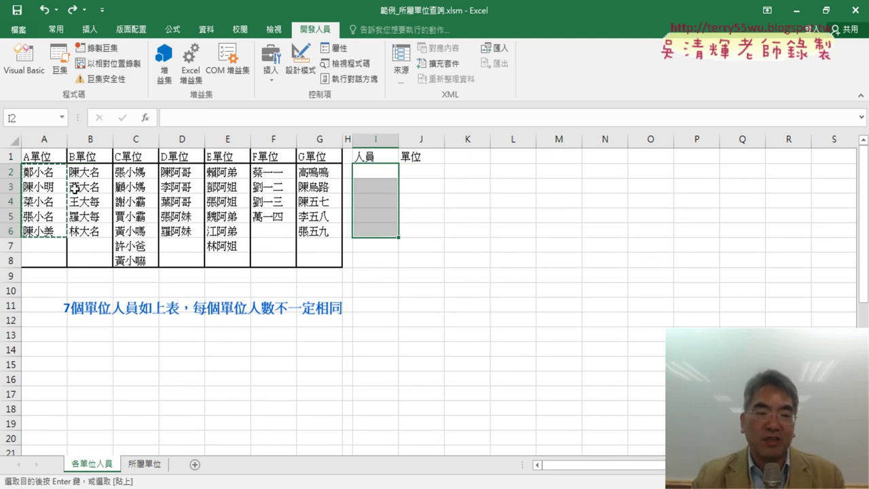
Step: Open the VBA editor beside the sheet and open this workbook's Module1
drag(40, 172, 307, 261)
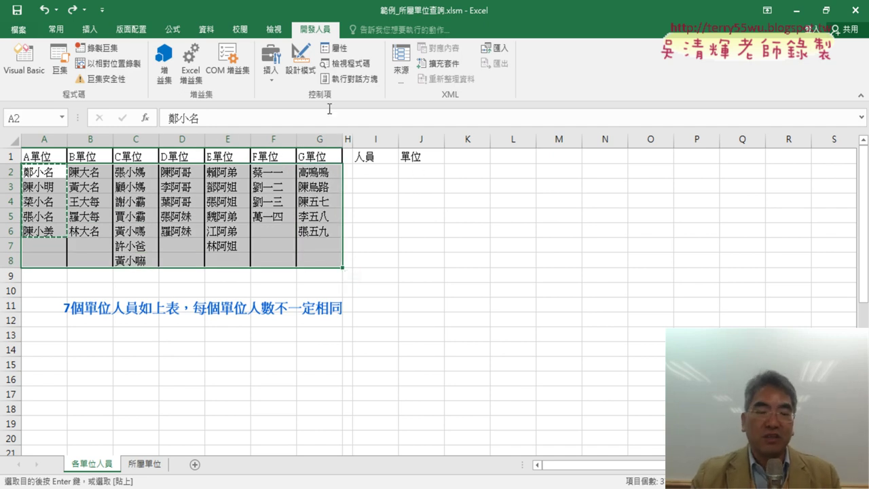
click(28, 65)
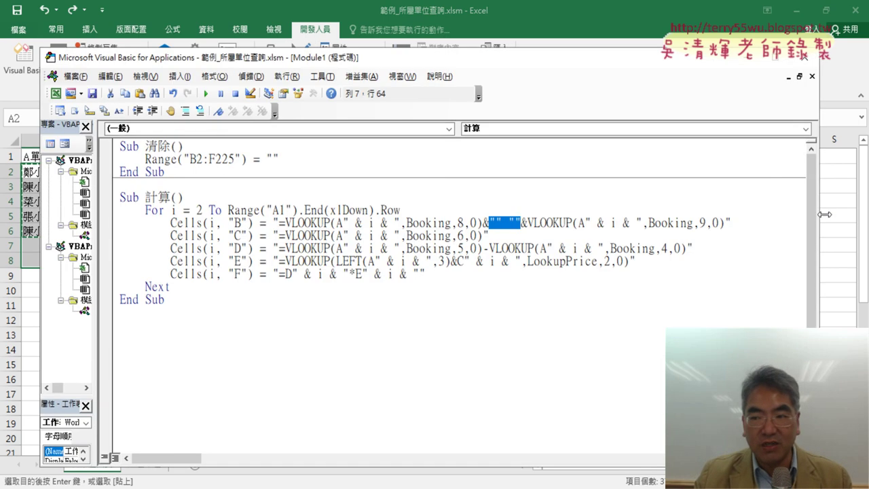
drag(819, 214, 602, 196)
drag(373, 62, 619, 64)
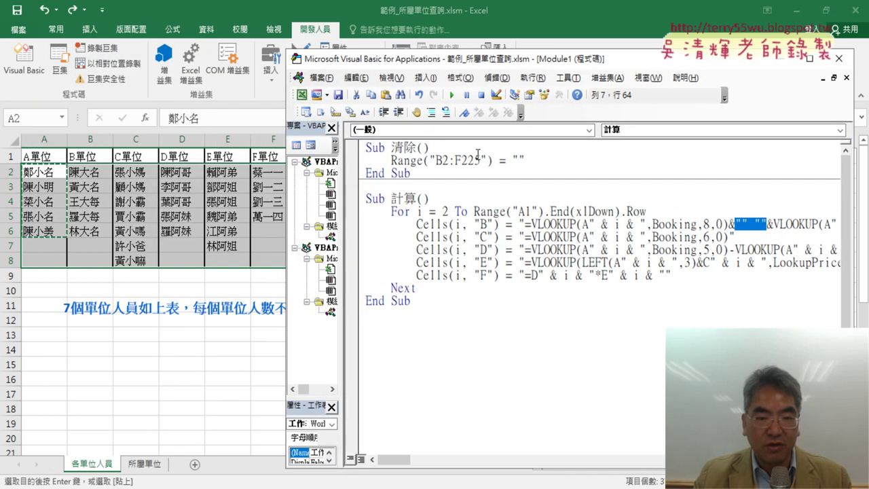
drag(339, 225, 434, 230)
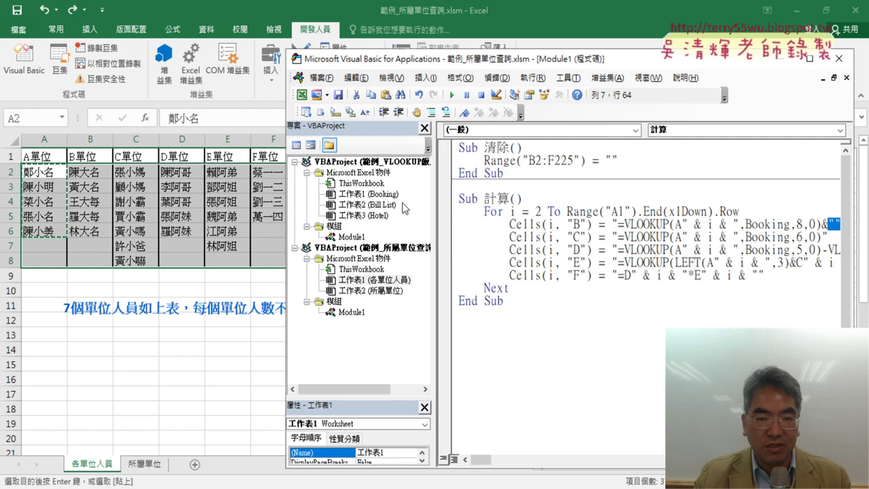
double_click(348, 313)
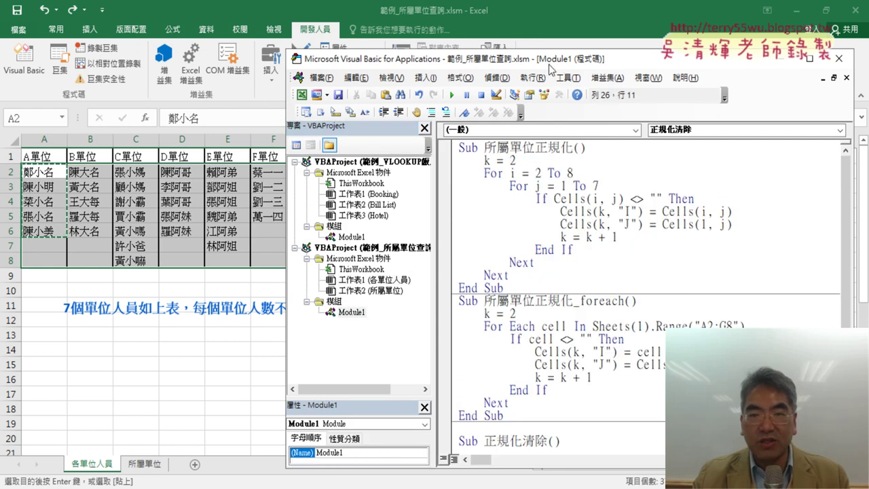
drag(549, 60, 719, 48)
Step: Run 所屬單位正規化, test 正規化清除, then run 所屬單位正規化 again to fill columns I and J
click(728, 182)
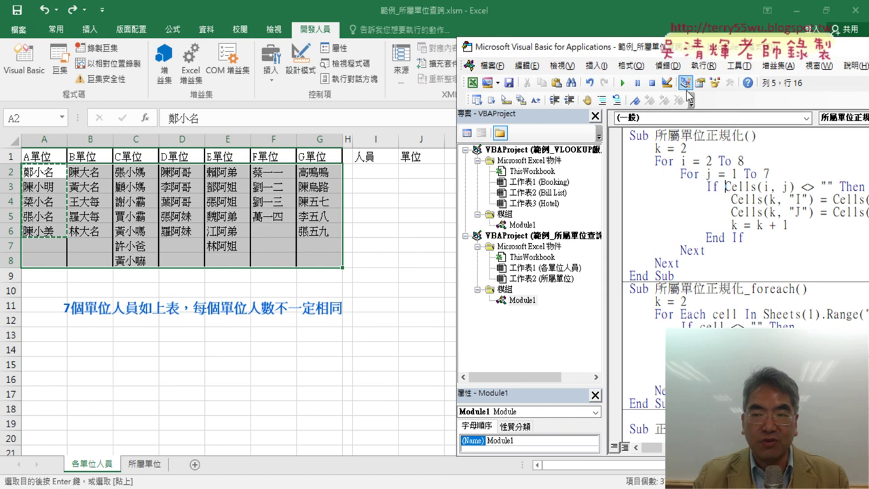
click(626, 82)
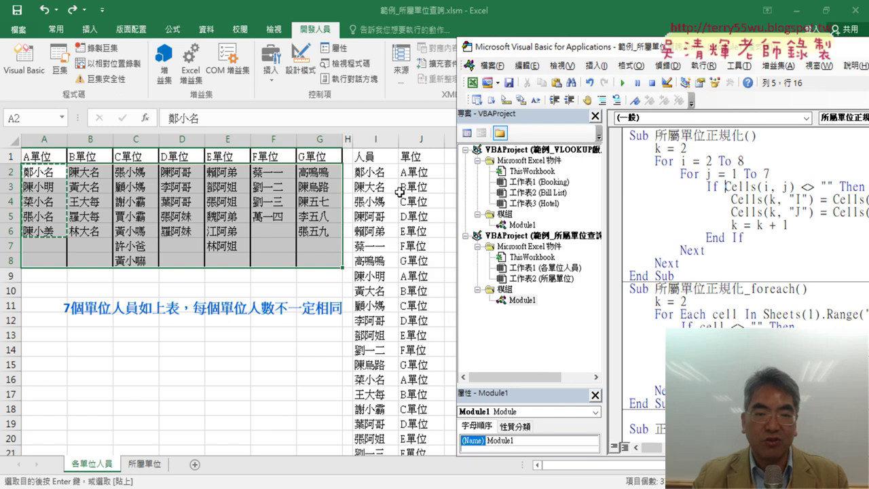
scroll(679, 271, down, 2)
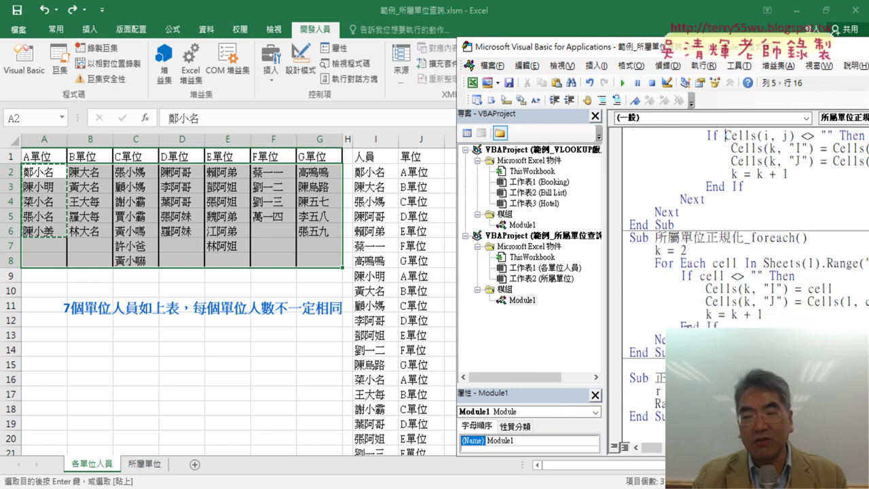
click(687, 390)
click(622, 82)
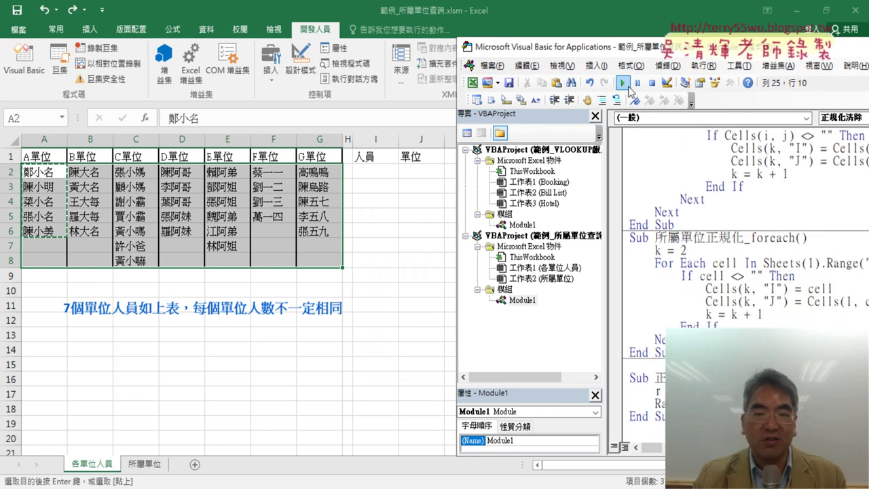
click(711, 170)
scroll(712, 168, up, 2)
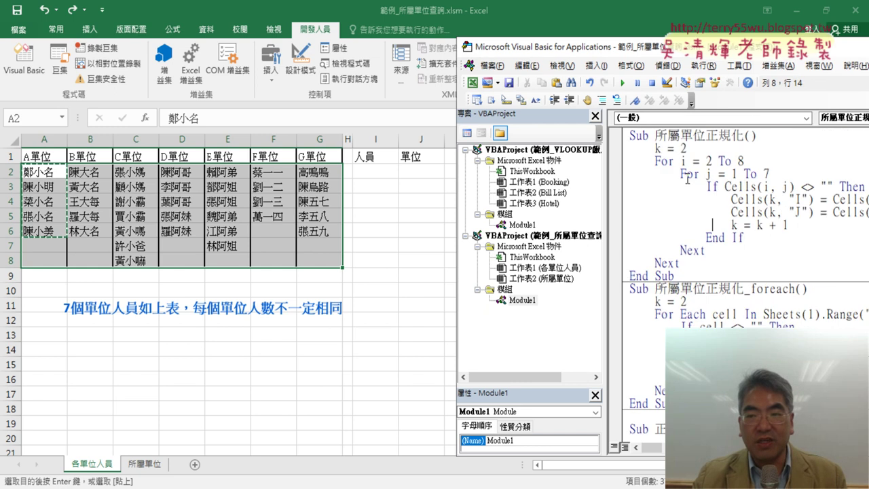
click(622, 82)
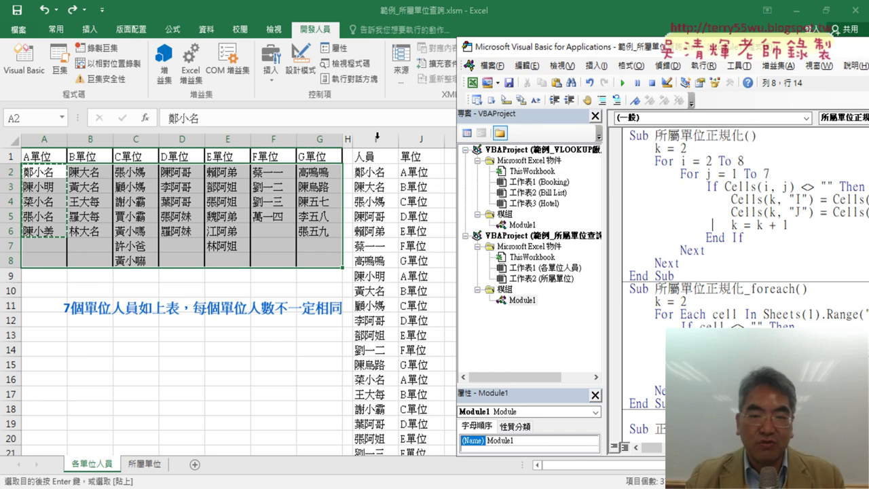
Step: Clear B2 on 所屬單位 and start a VLOOKUP with A2 as the lookup value
click(146, 464)
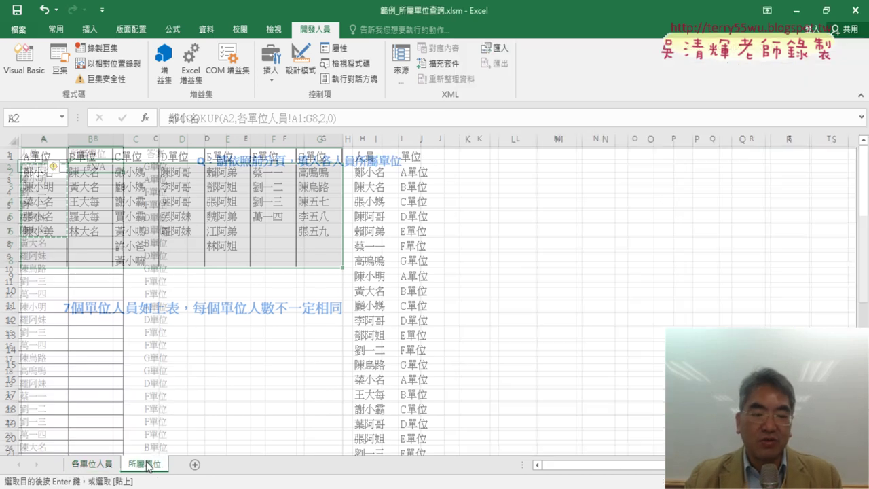
key(Delete)
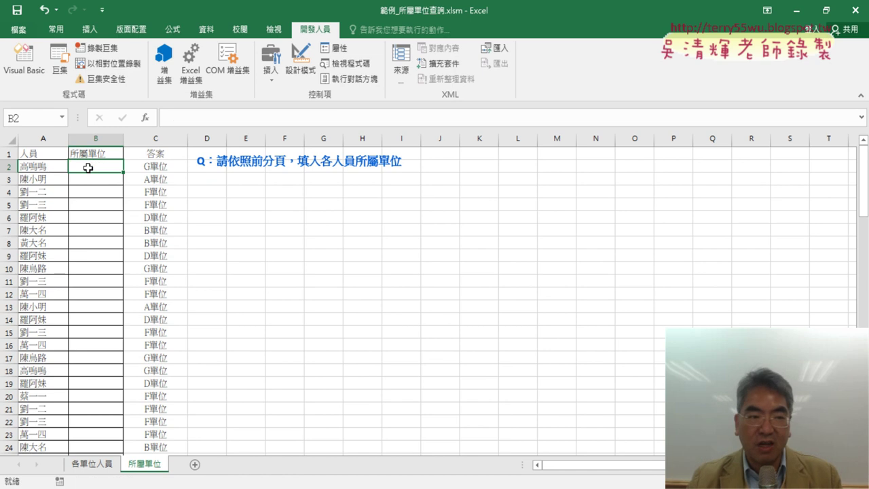
click(145, 119)
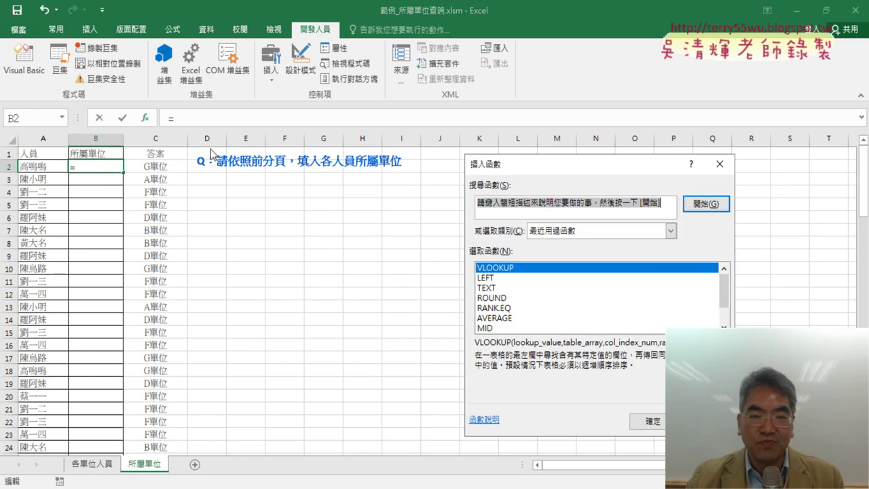
double_click(535, 266)
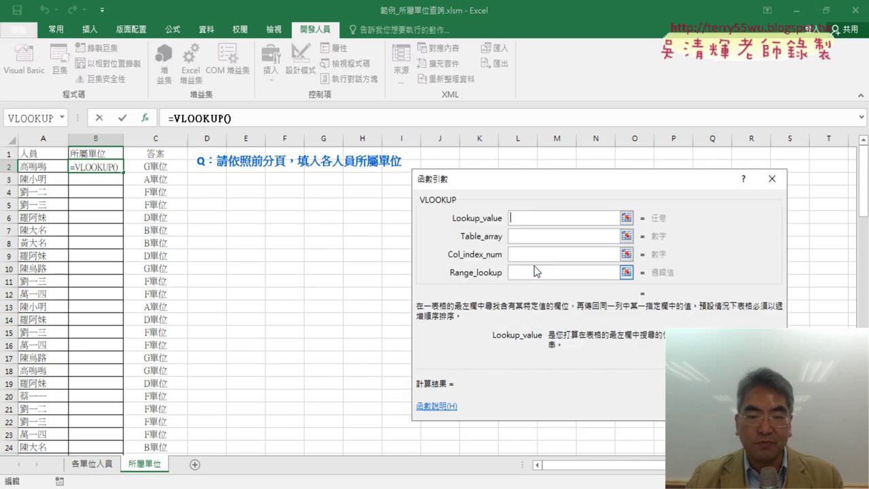
click(55, 166)
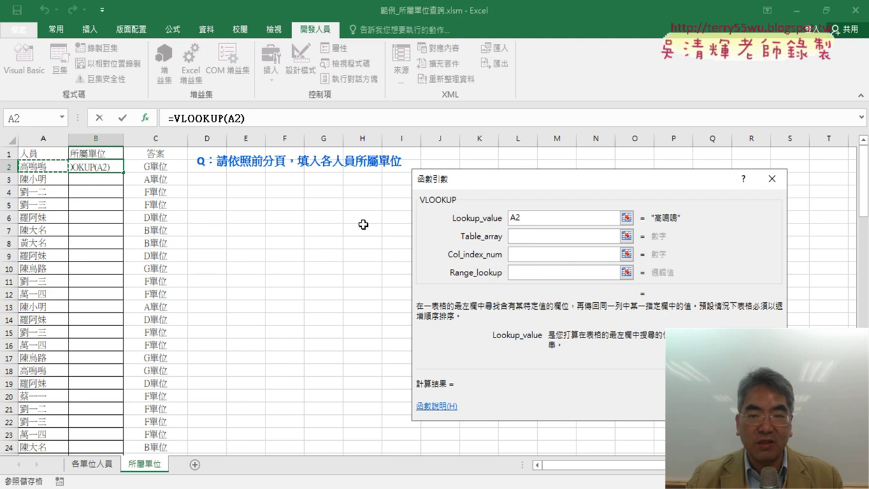
click(523, 235)
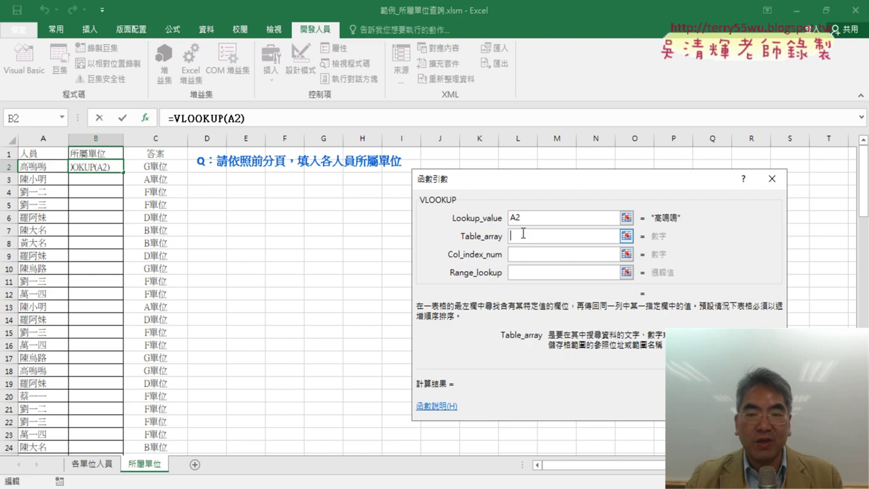
Step: Set the VLOOKUP table array to 各單位人員!I2:J38
click(105, 464)
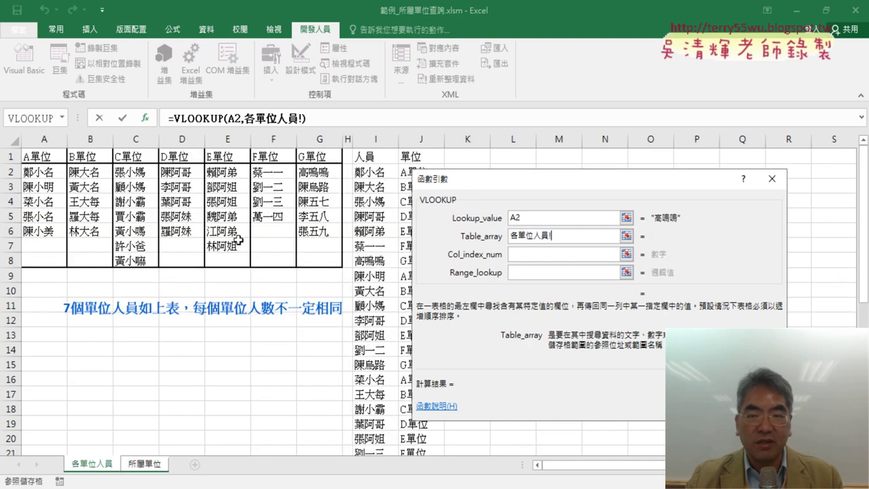
drag(443, 199, 535, 183)
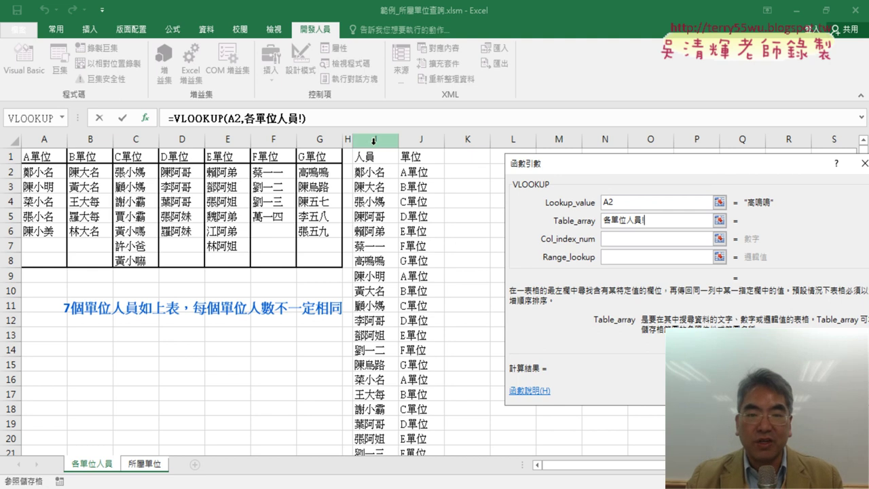
click(367, 174)
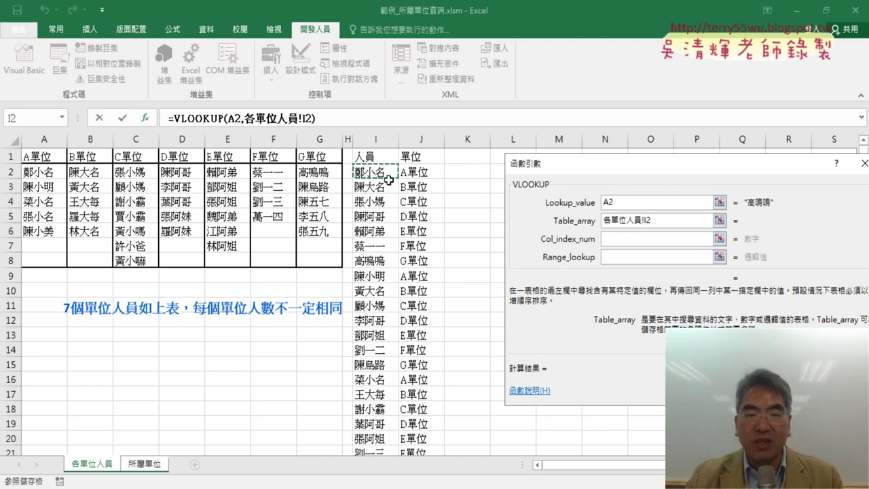
scroll(416, 215, down, 4)
scroll(398, 277, down, 6)
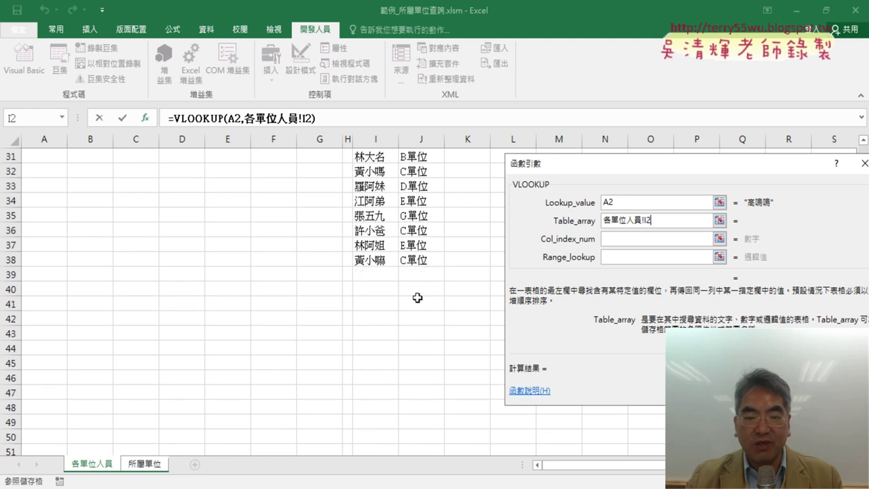
shift+click(429, 260)
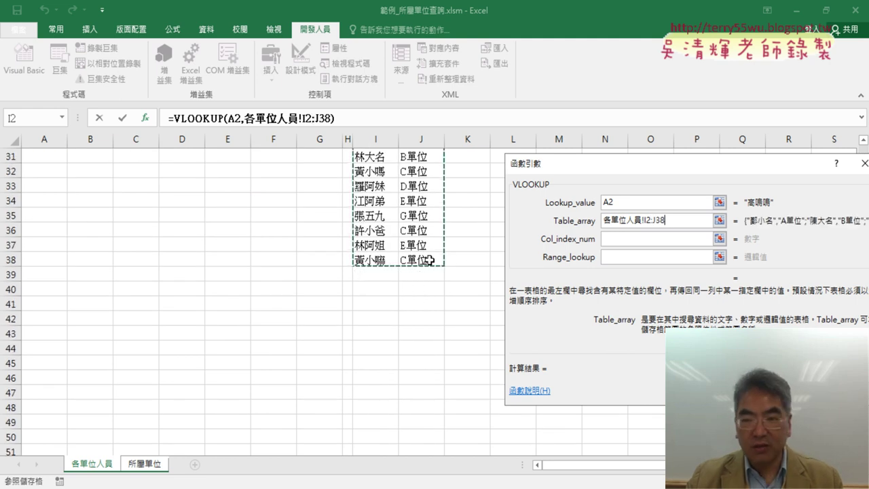
scroll(419, 245, up, 7)
scroll(419, 245, up, 3)
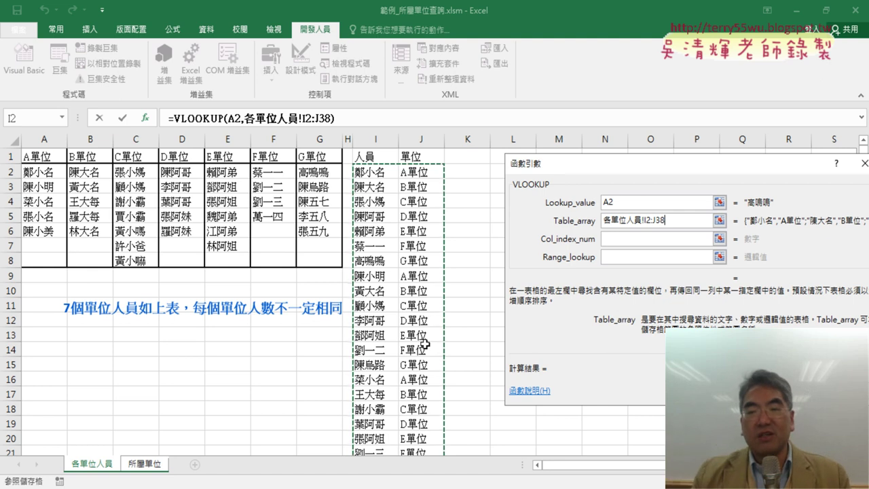
Step: Enter column index 2 and exact match 0 in the VLOOKUP arguments
click(622, 238)
text(2)
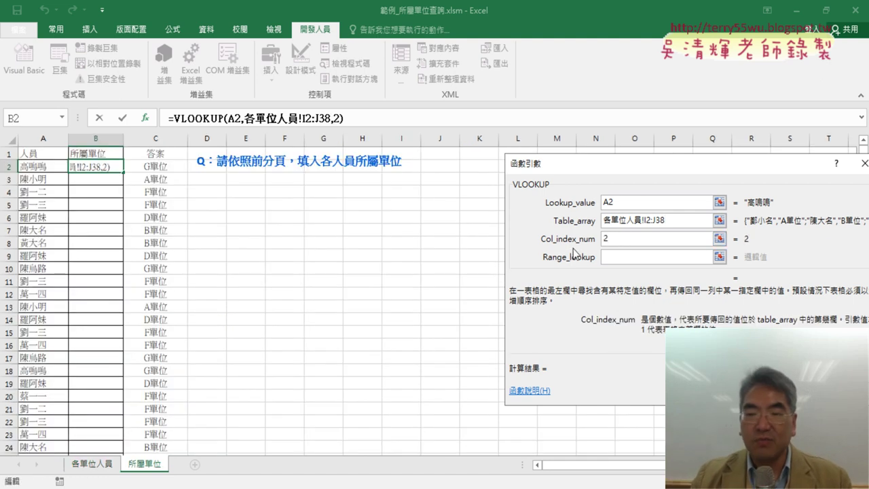
click(622, 254)
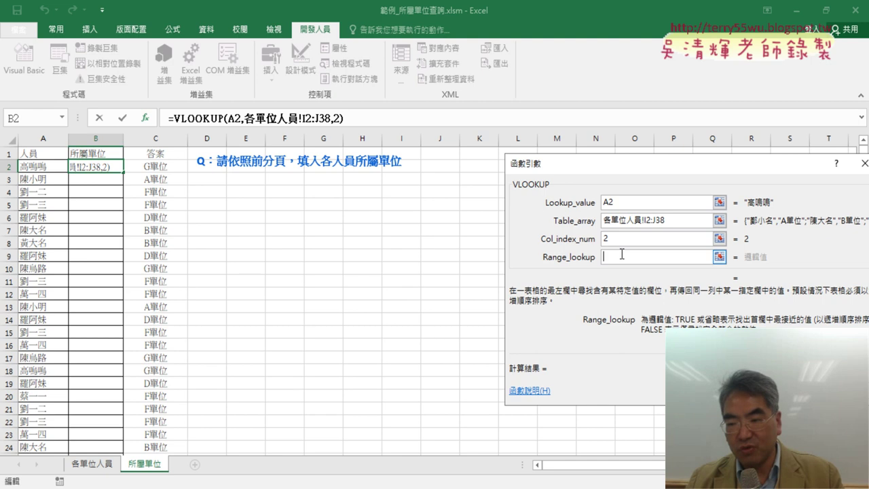
text(0)
Step: Anchor the table array as I$2:J$38, fill B2 down, then undo the fill
click(642, 235)
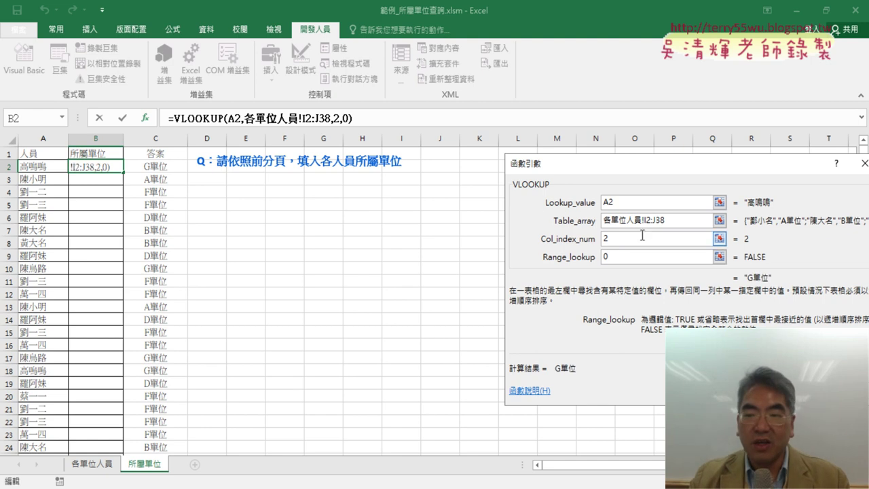
click(647, 220)
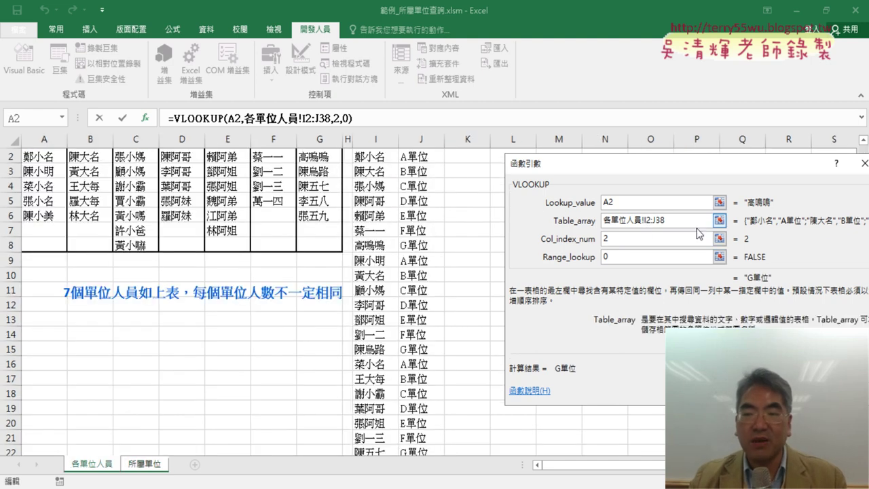
text($)
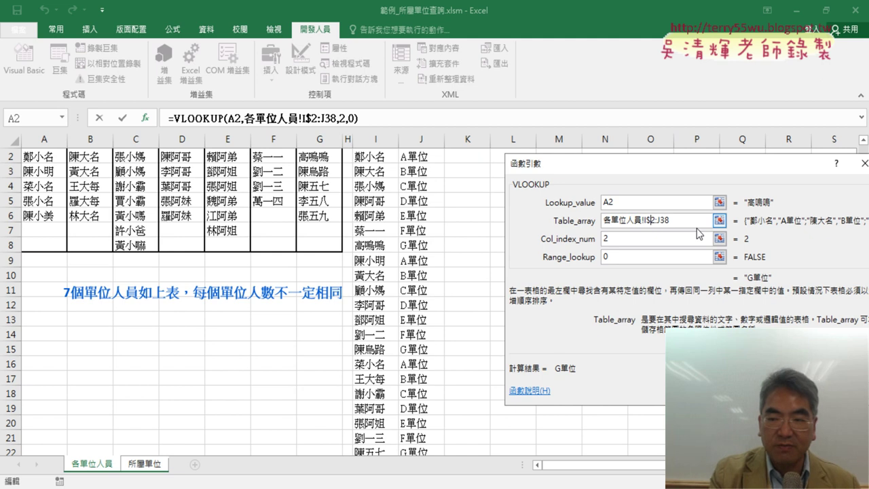
click(660, 217)
text($)
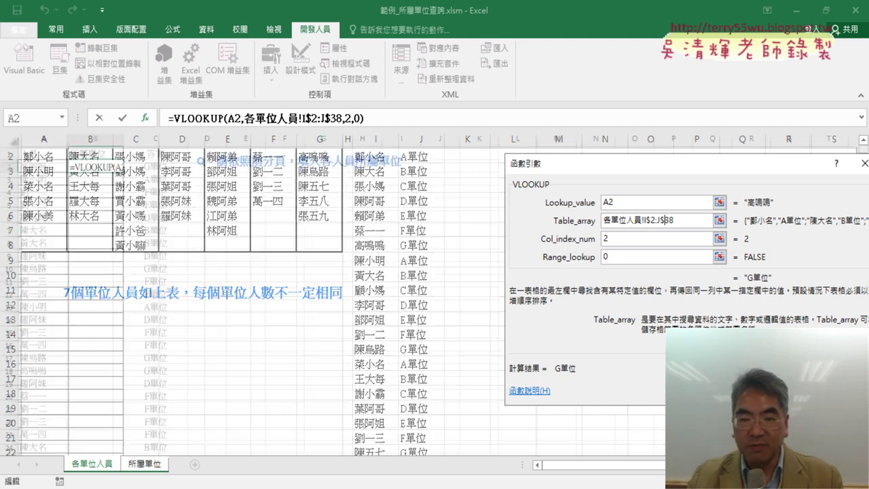
double_click(123, 171)
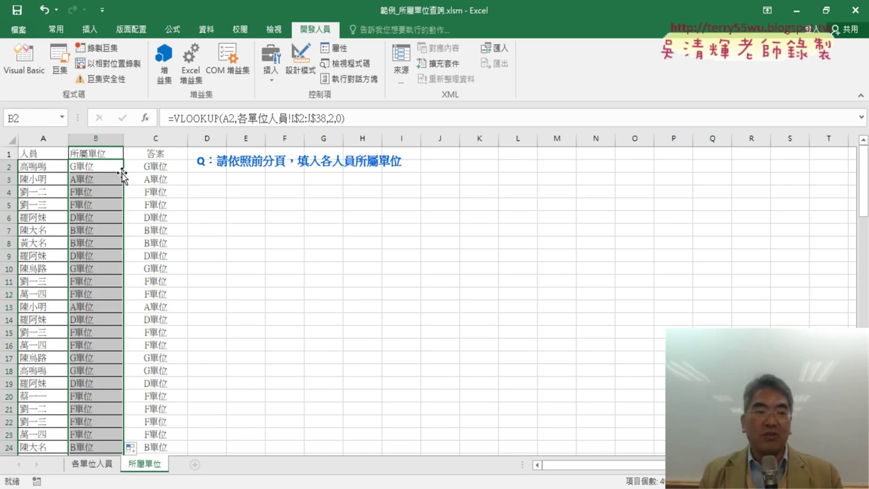
key(ctrl+z)
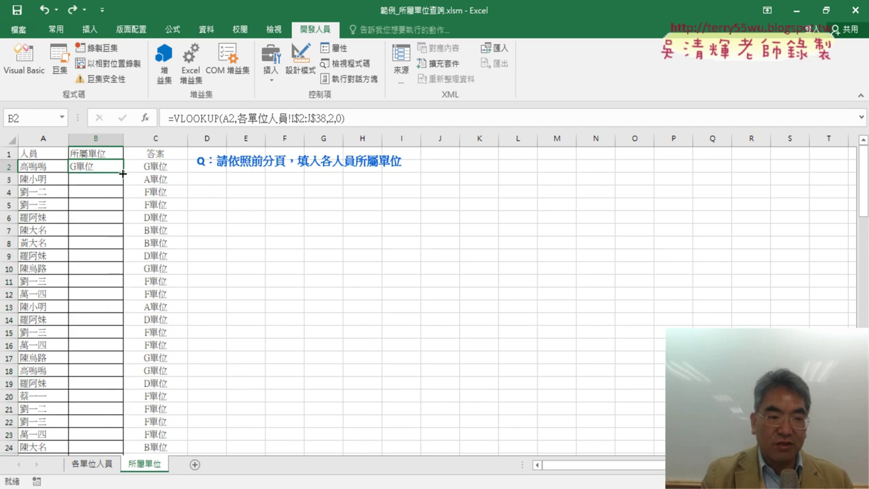
Step: Go to the 各單位人員 sheet and look over the 人員 and 單位 list headers
click(94, 465)
scroll(390, 184, up, 1)
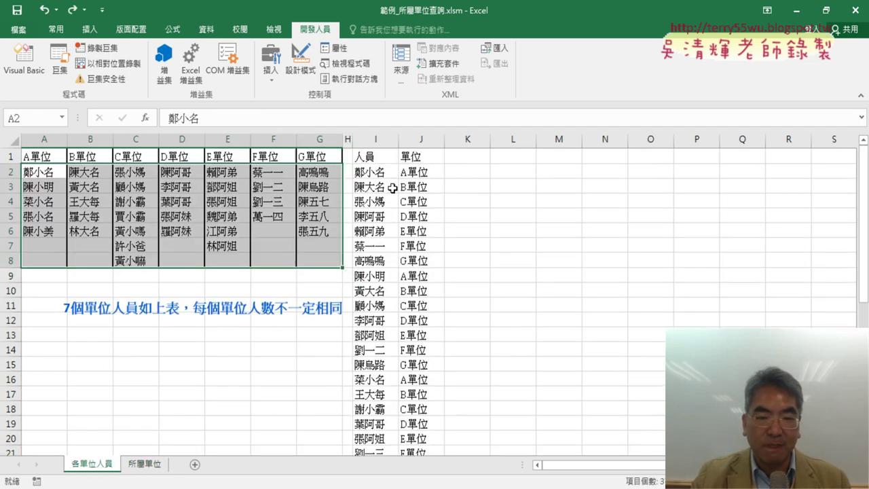
click(372, 156)
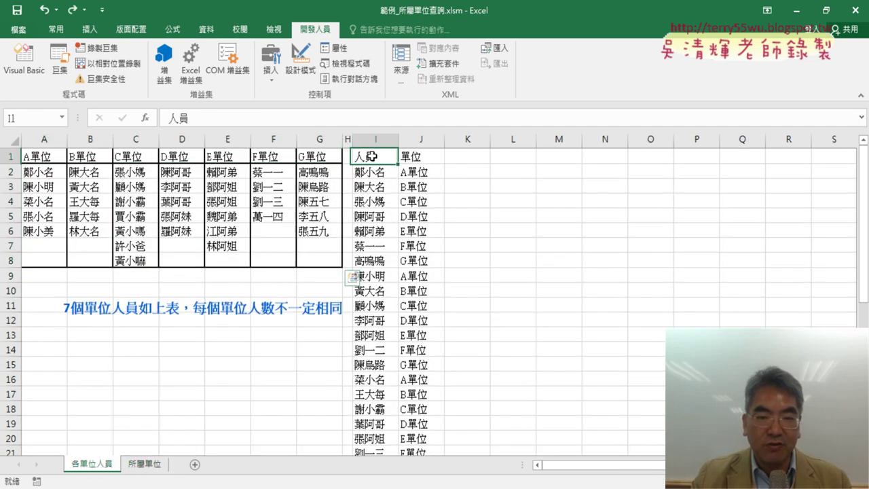
click(427, 157)
click(373, 156)
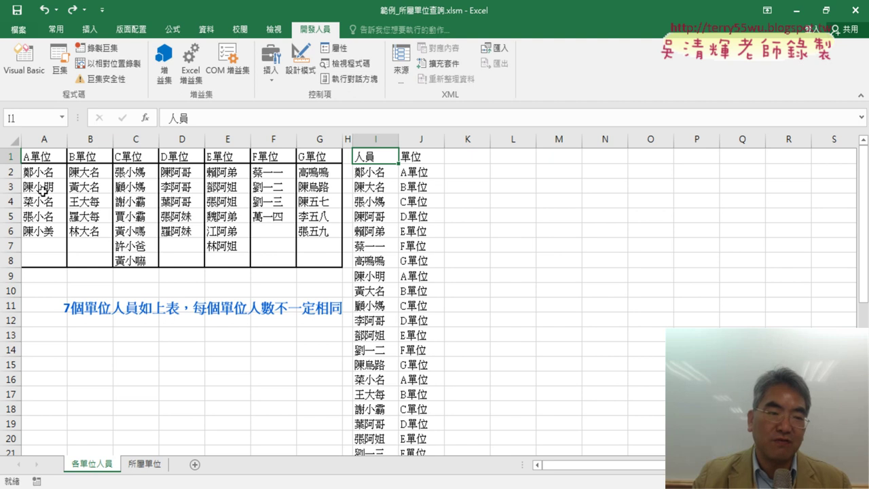
Step: Inspect the unit table's A單位/B單位 members and the listed people 鄭小名, 陳大名, 張小媽
click(364, 172)
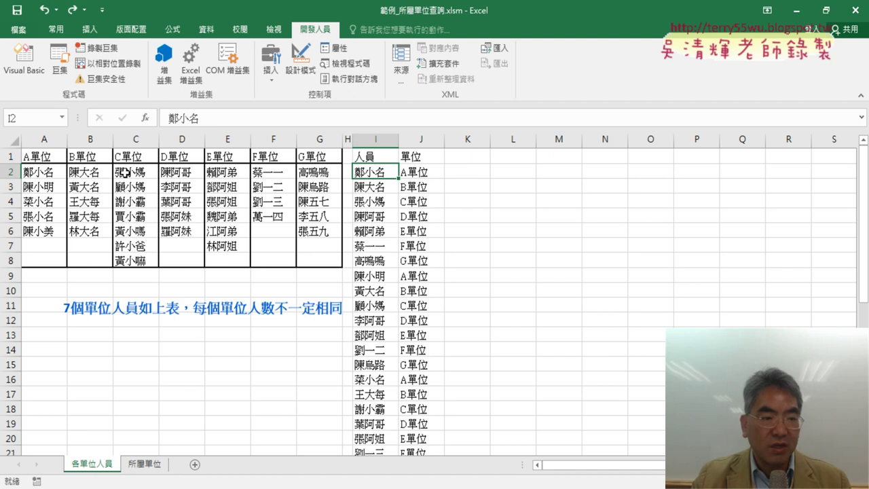
click(83, 171)
key(Up)
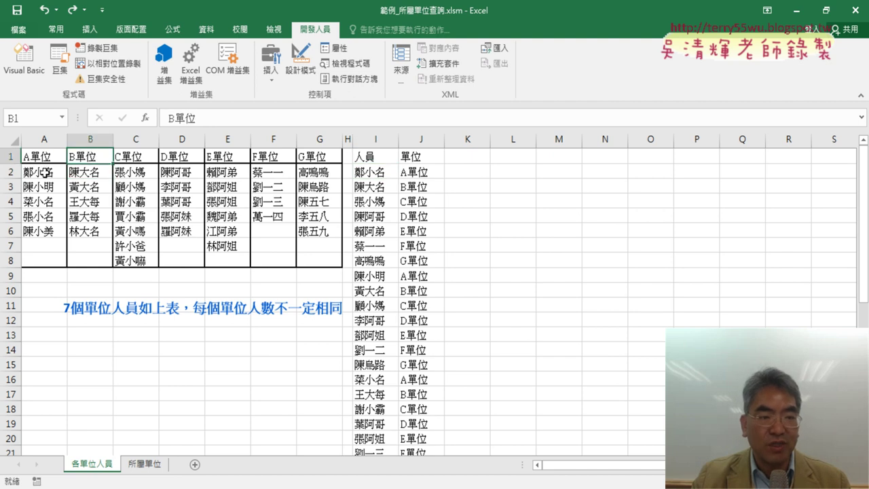
drag(44, 173, 317, 172)
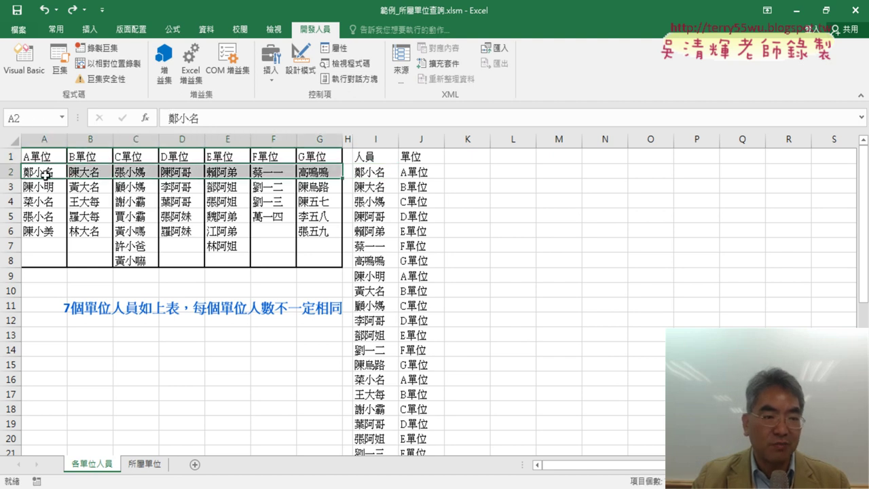
drag(45, 174, 43, 247)
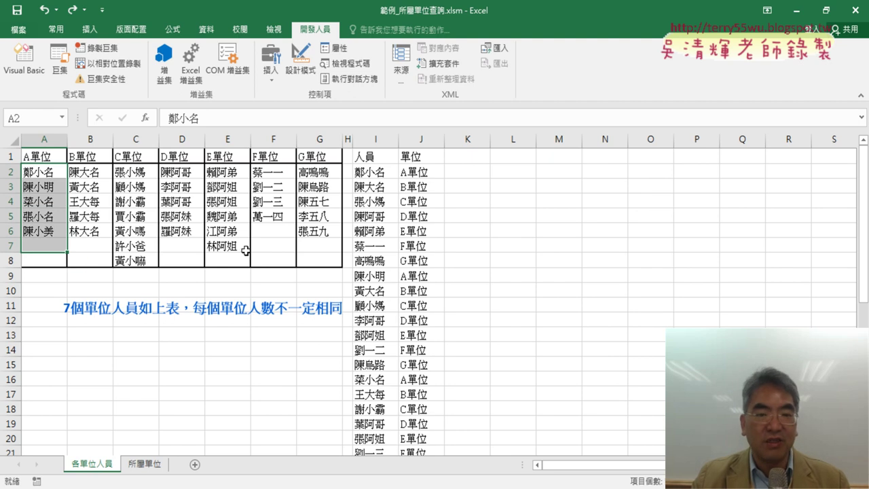
click(375, 174)
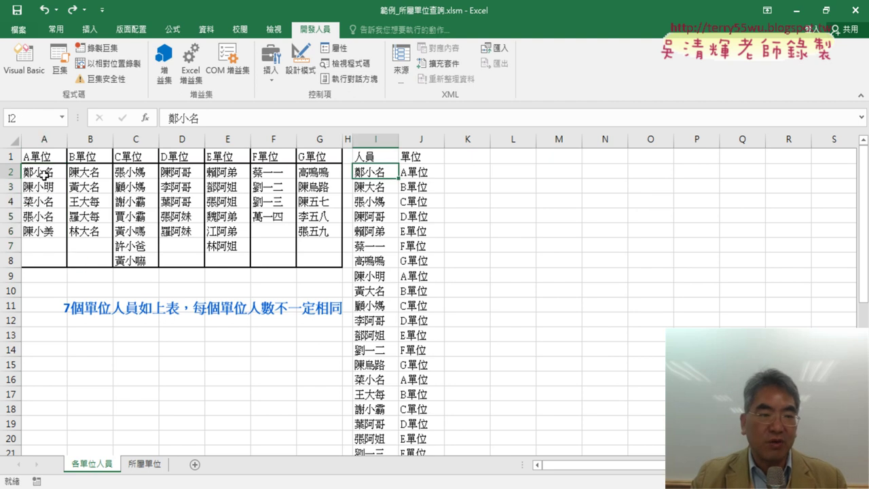
click(384, 188)
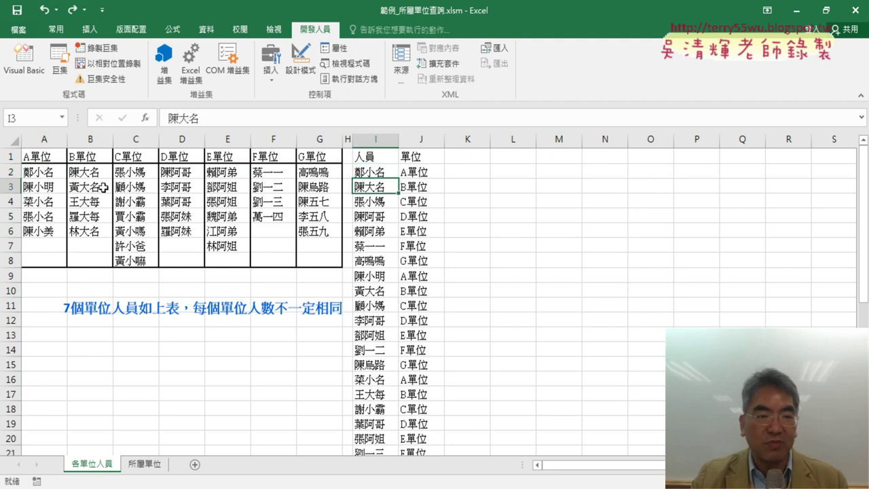
click(397, 208)
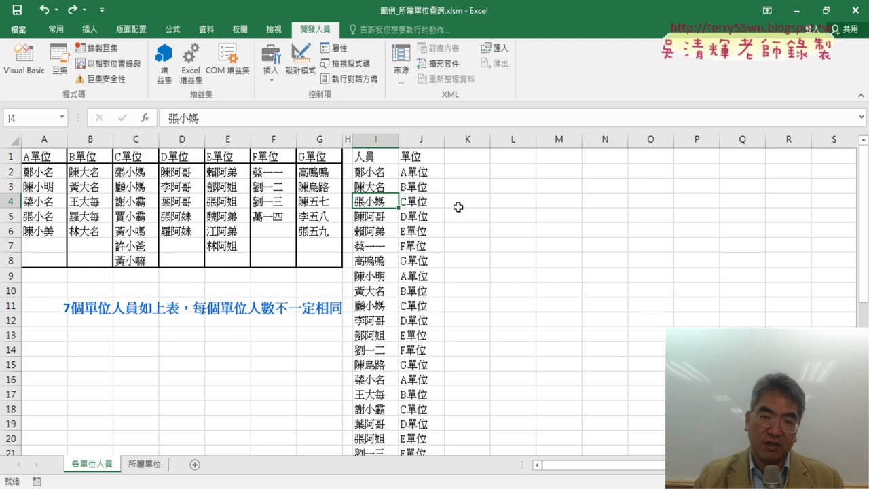
Step: Draw a Form Control button spanning cells K1 to M3
click(271, 68)
click(265, 107)
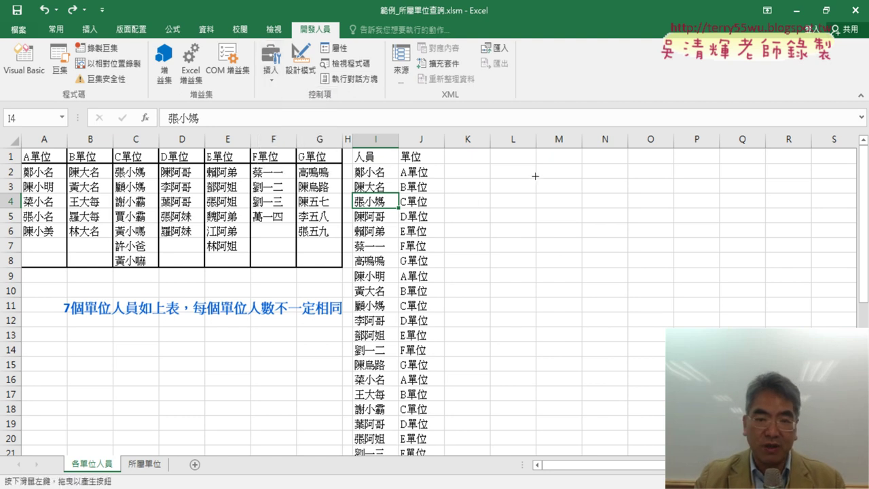
mouse_move(466, 157)
mouse_down()
mouse_move(585, 185)
mouse_move(571, 186)
mouse_up()
Step: Assign the 所屬單位正規化 macro to the button and caption it 所屬單位正規化
click(623, 212)
right_click(594, 184)
click(631, 209)
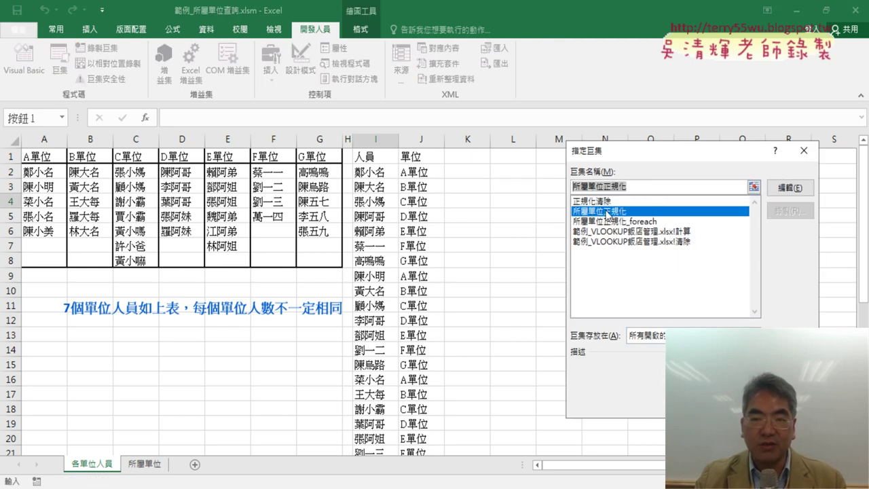
key(Return)
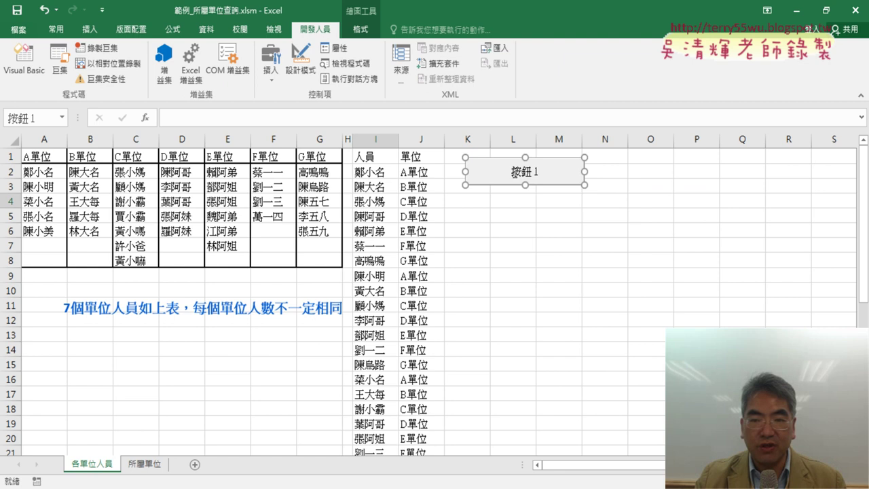
click(517, 173)
key(Delete)
key(Delete)
key(Delete)
key(Delete)
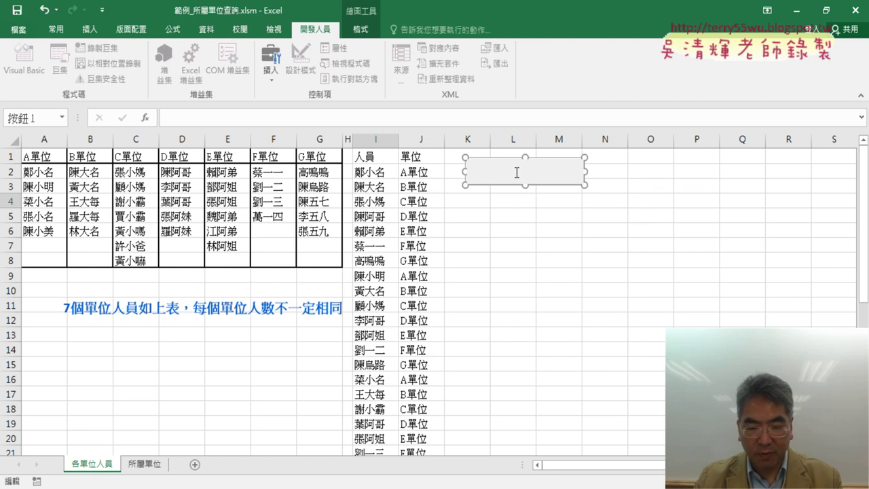
text(所屬單位正規化)
click(559, 216)
Step: Duplicate the 所屬單位正規化 button at cell K4
right_click(541, 178)
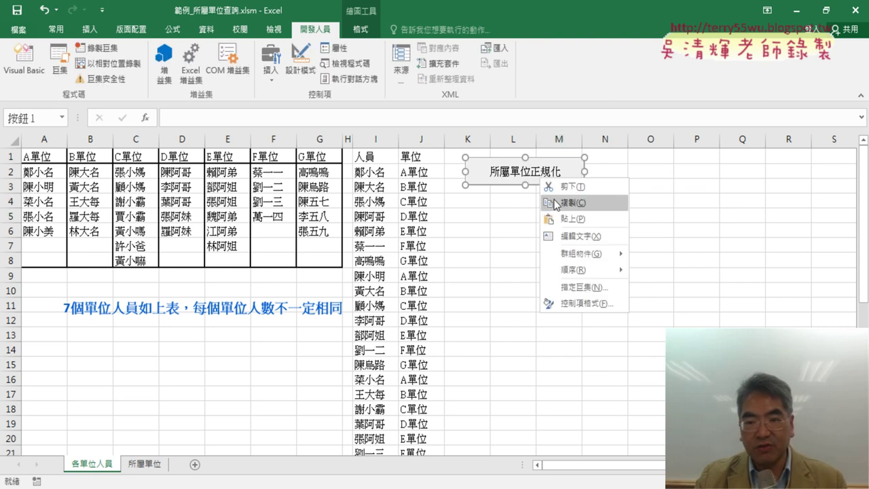
click(555, 202)
click(468, 201)
key(ctrl+v)
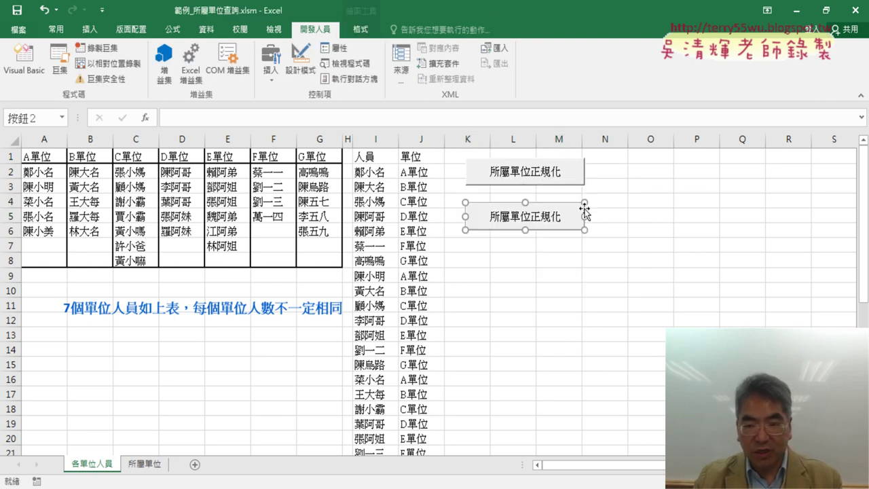
Step: Assign the 正規化清除 macro to the duplicate button and clear its old caption
right_click(552, 207)
click(601, 316)
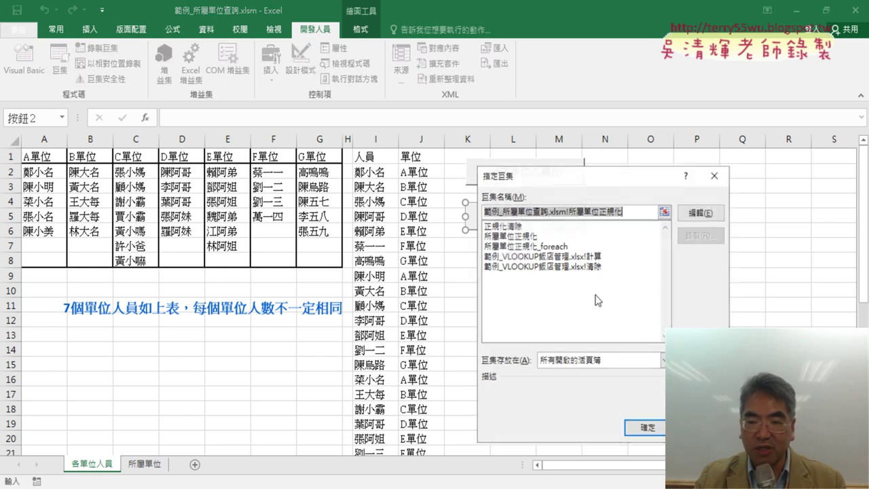
click(519, 226)
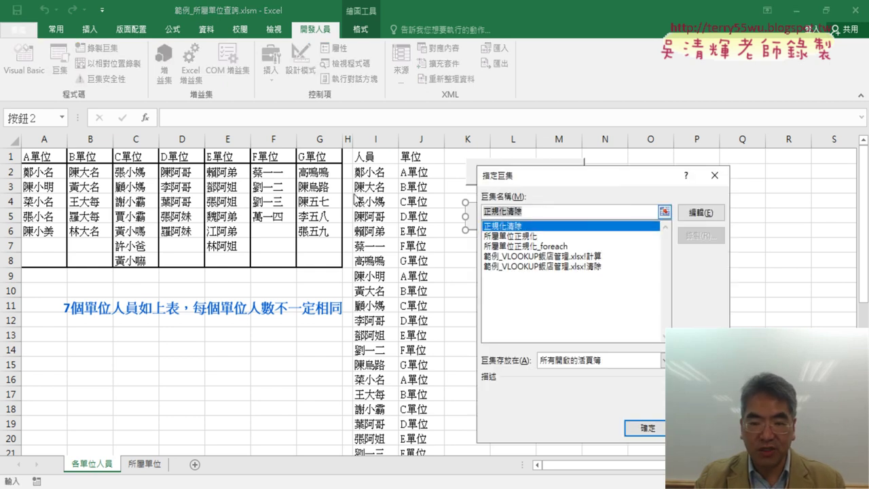
click(648, 428)
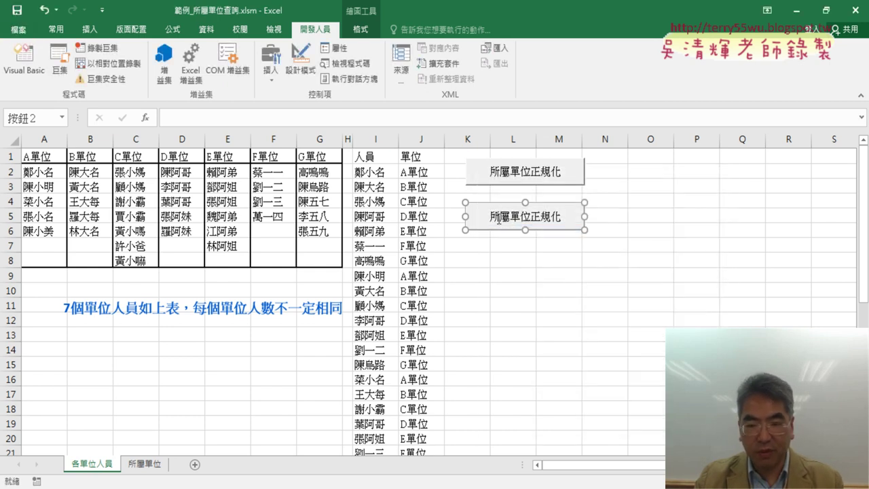
click(497, 216)
key(Delete)
key(Delete)
key(Delete)
key(Delete)
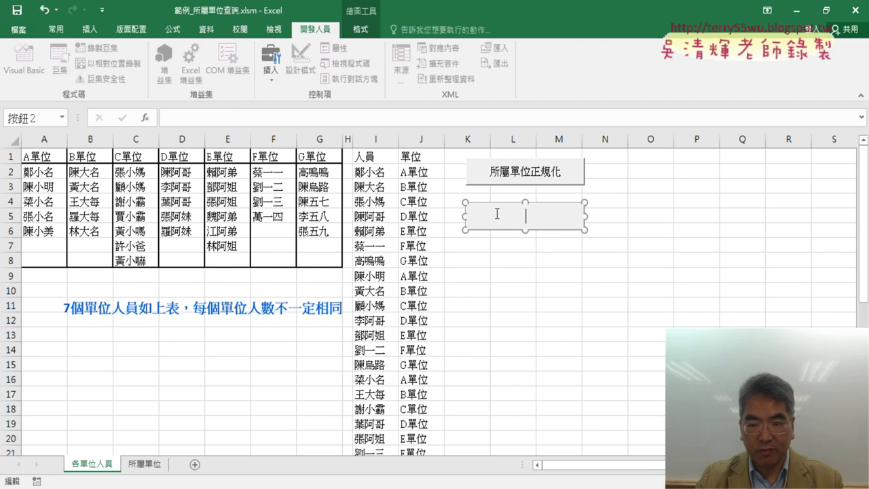
Step: Caption the second button 正規化清除, then test clearing and rebuilding the 人員/單位 list
text(正規化清除)
click(513, 259)
click(531, 226)
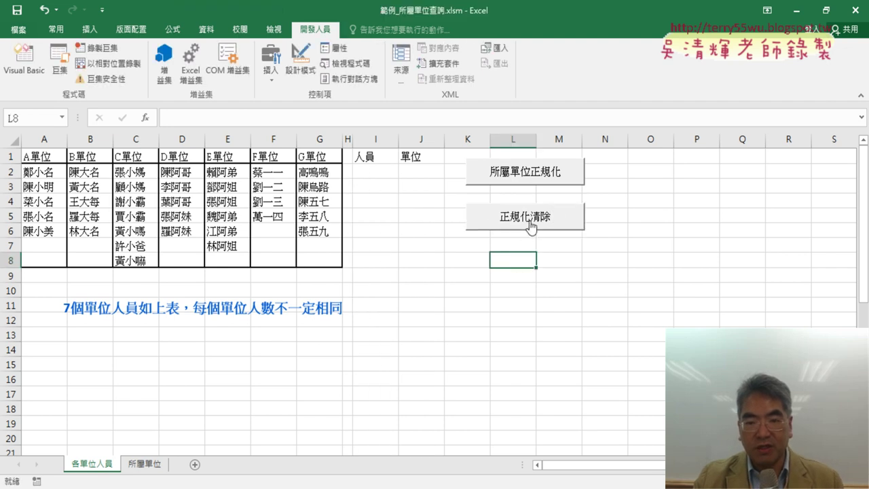
click(521, 178)
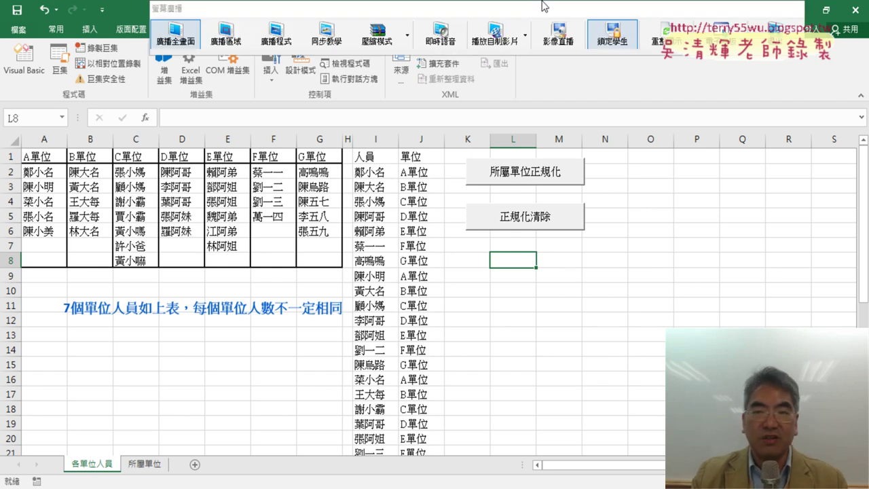
click(774, 27)
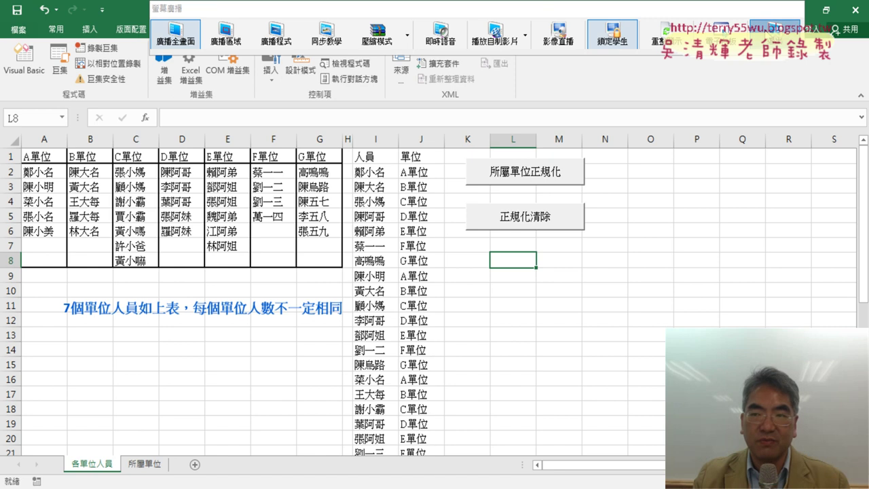